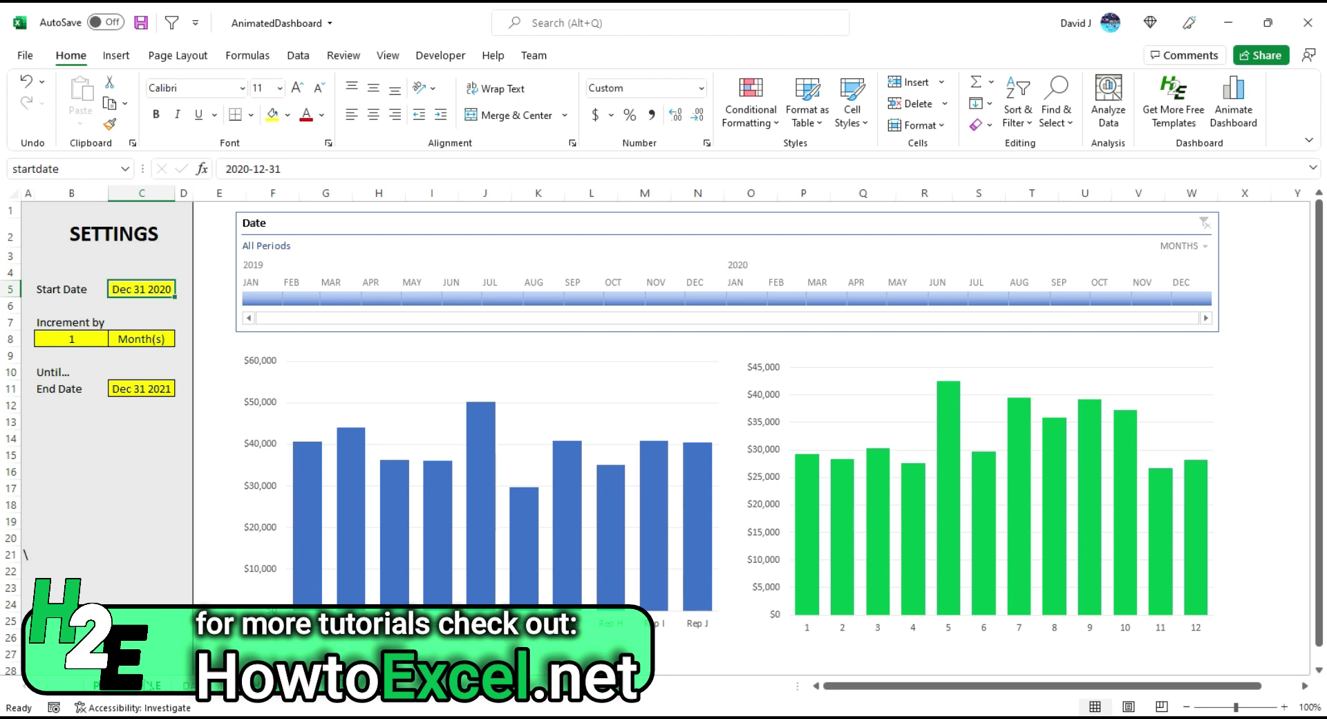
- View the source sales data sheet and return to the dashboard sheet
key("ctrl+Page_Up")
key("ctrl+Page_Up")
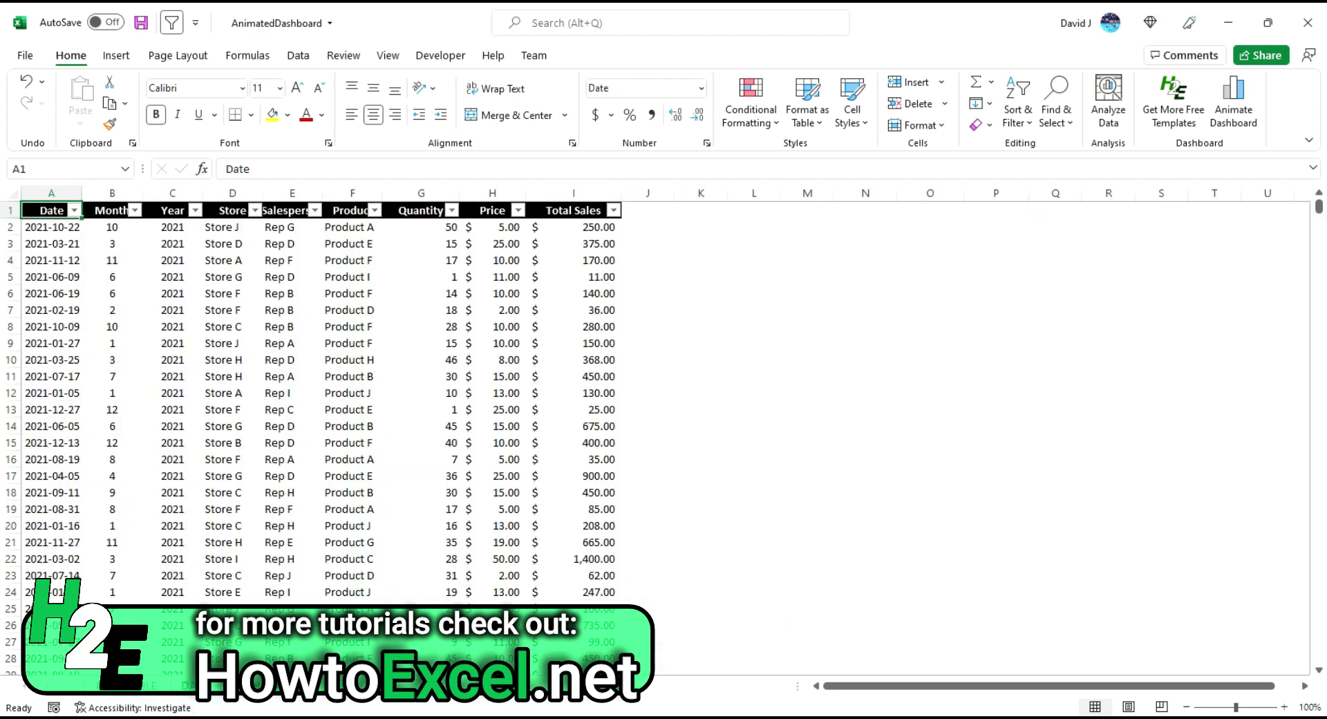
key("ctrl+Page_Down")
key("ctrl+Page_Down")
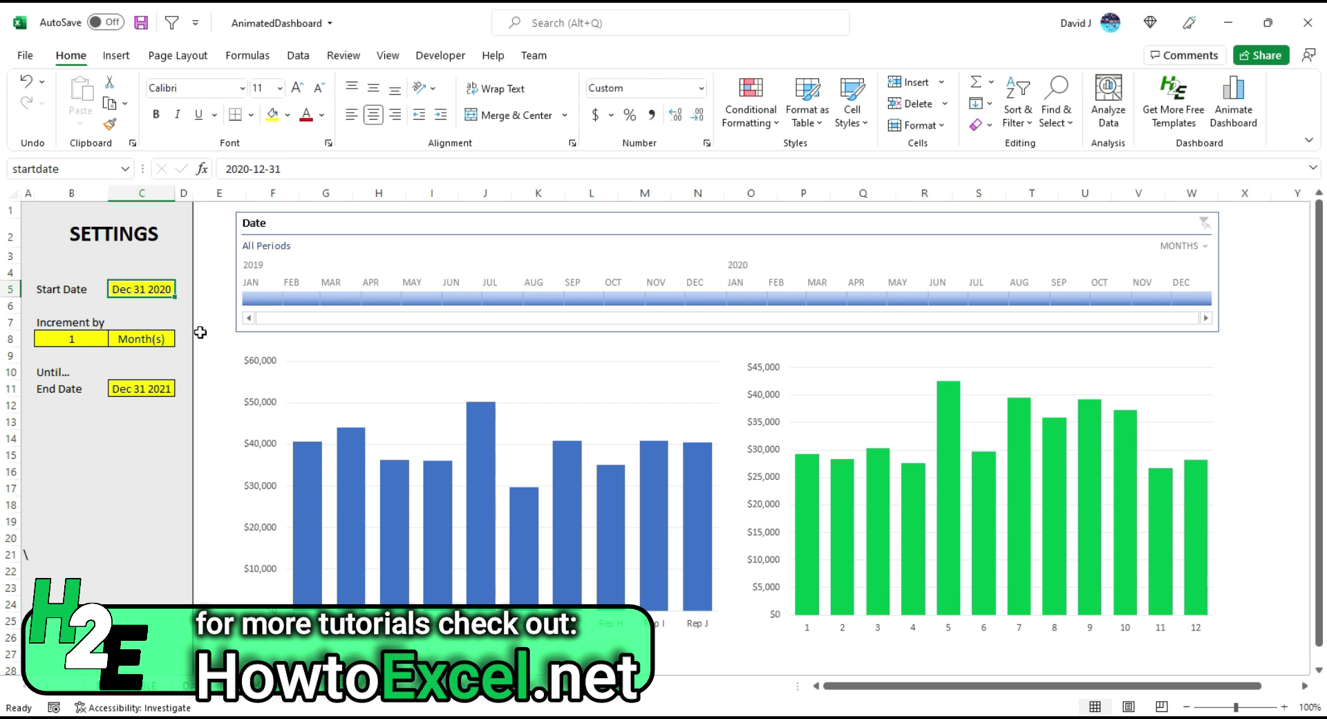
- Run the dashboard animation with the current monthly settings and close the PivotChart field list
left_click(1247, 111)
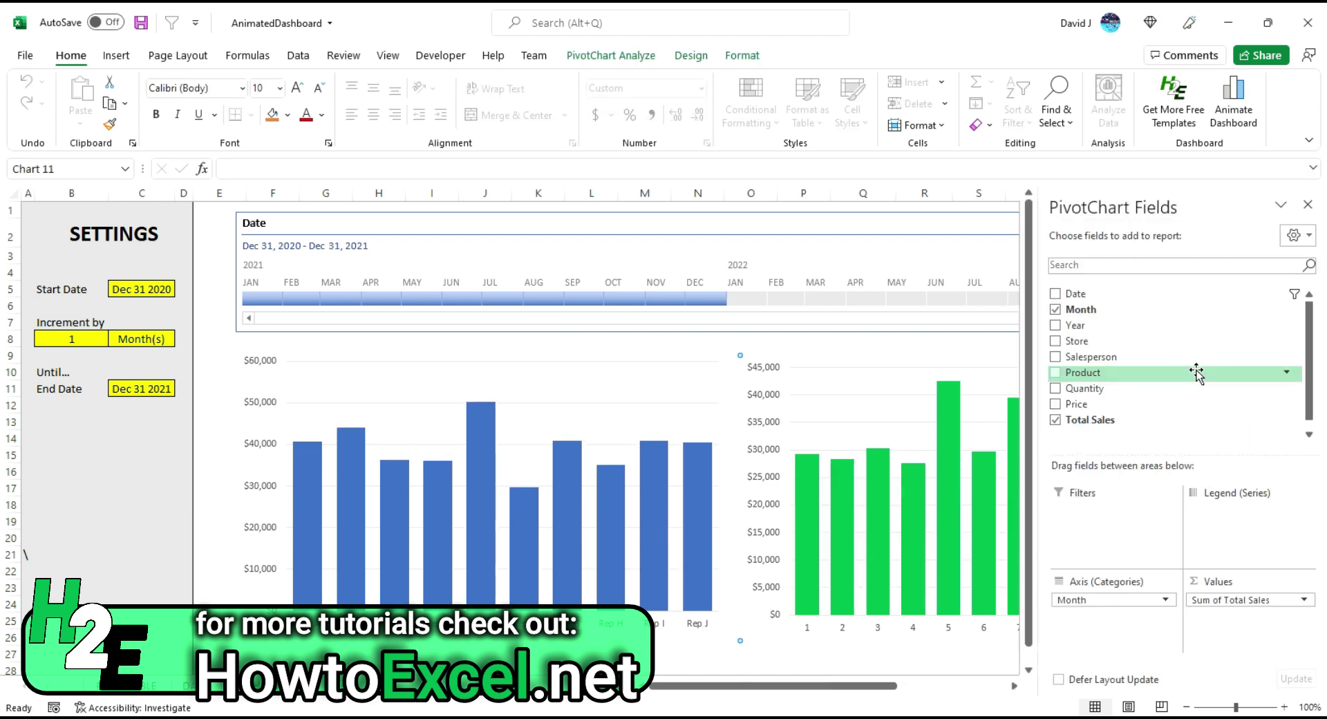
left_click(1307, 206)
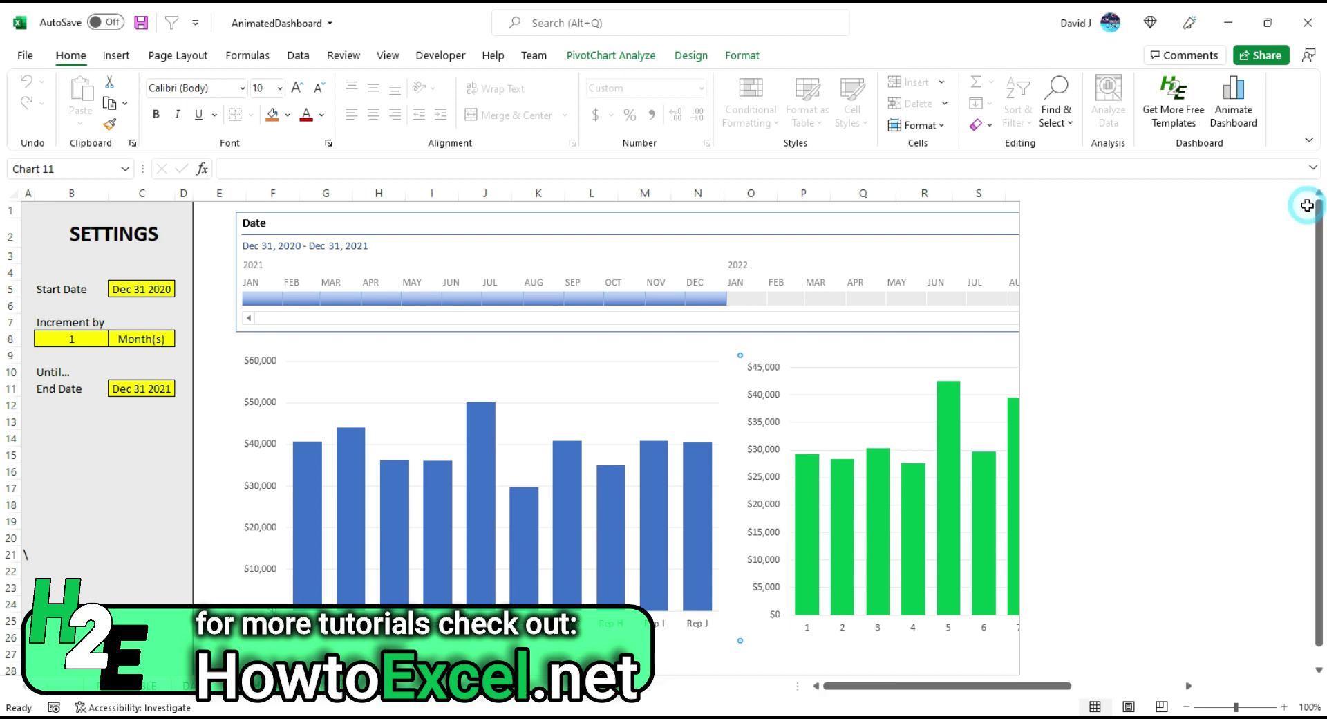
- Set the animation increment to 14 Day(s) and run the dashboard animation
left_click(172, 340)
left_click(182, 338)
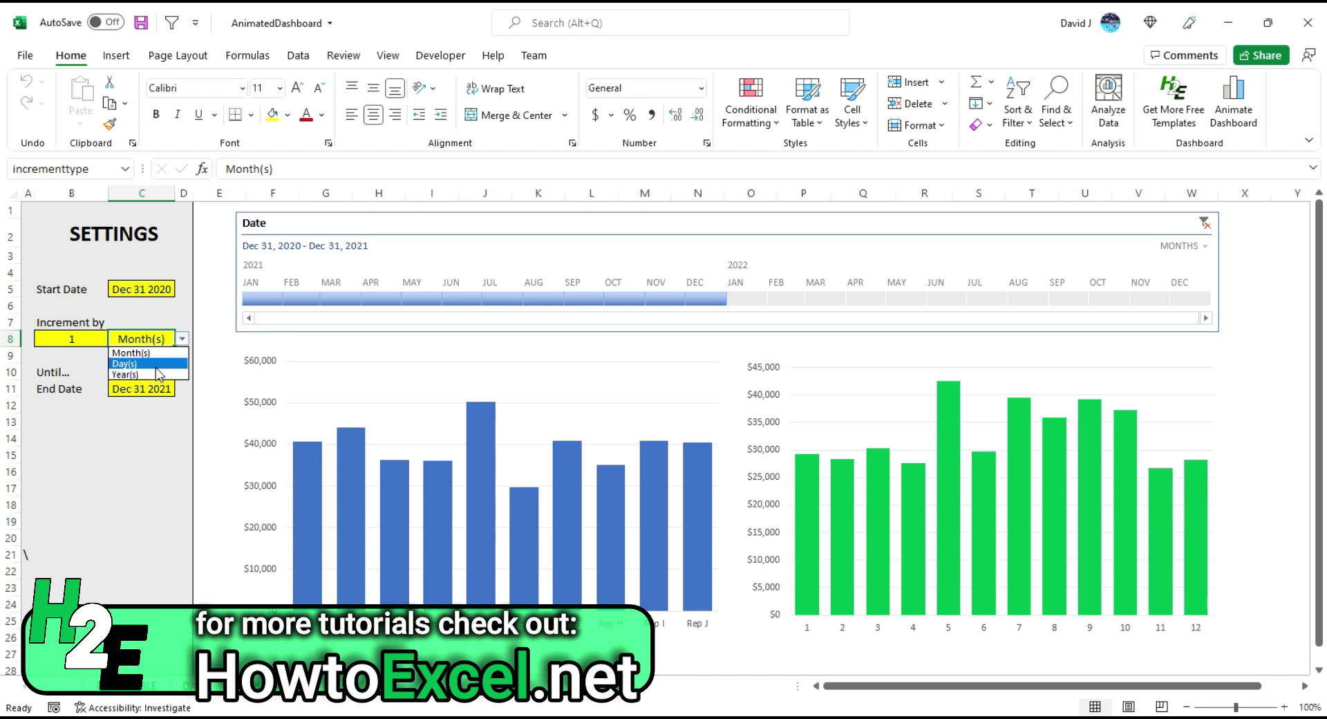
left_click(157, 365)
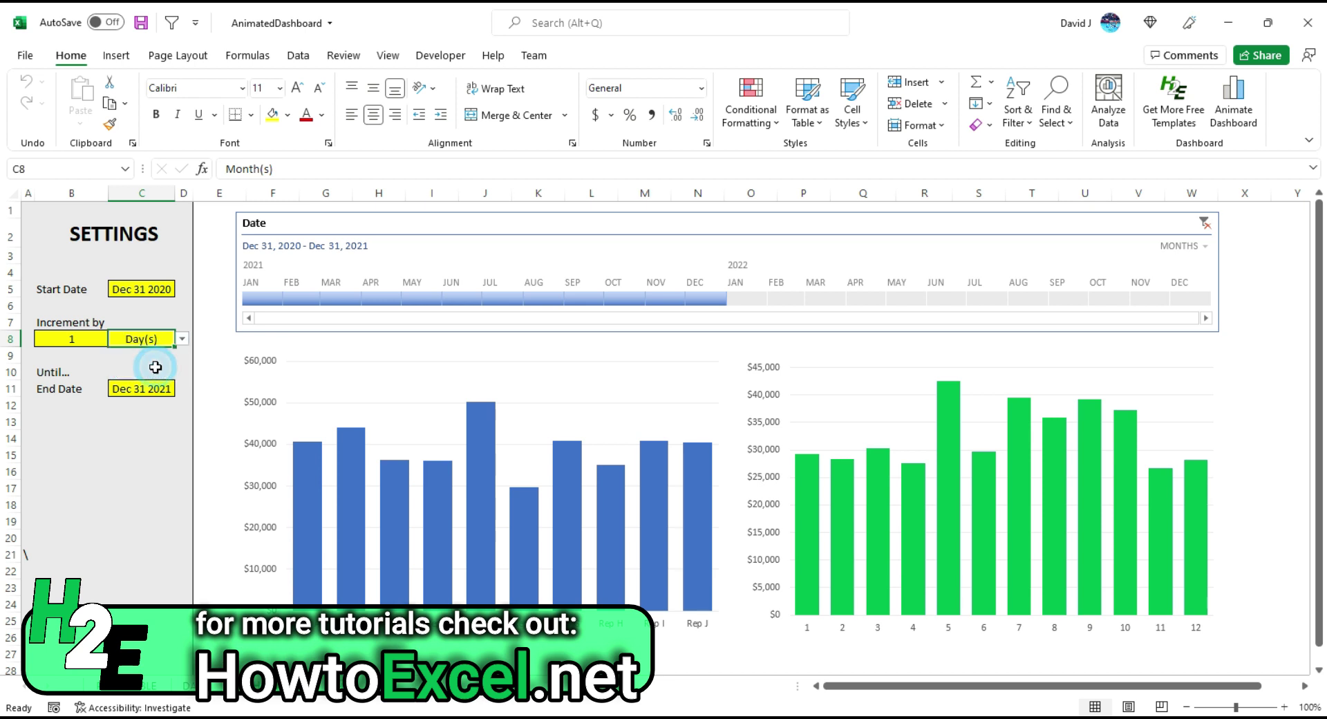
left_click(93, 339)
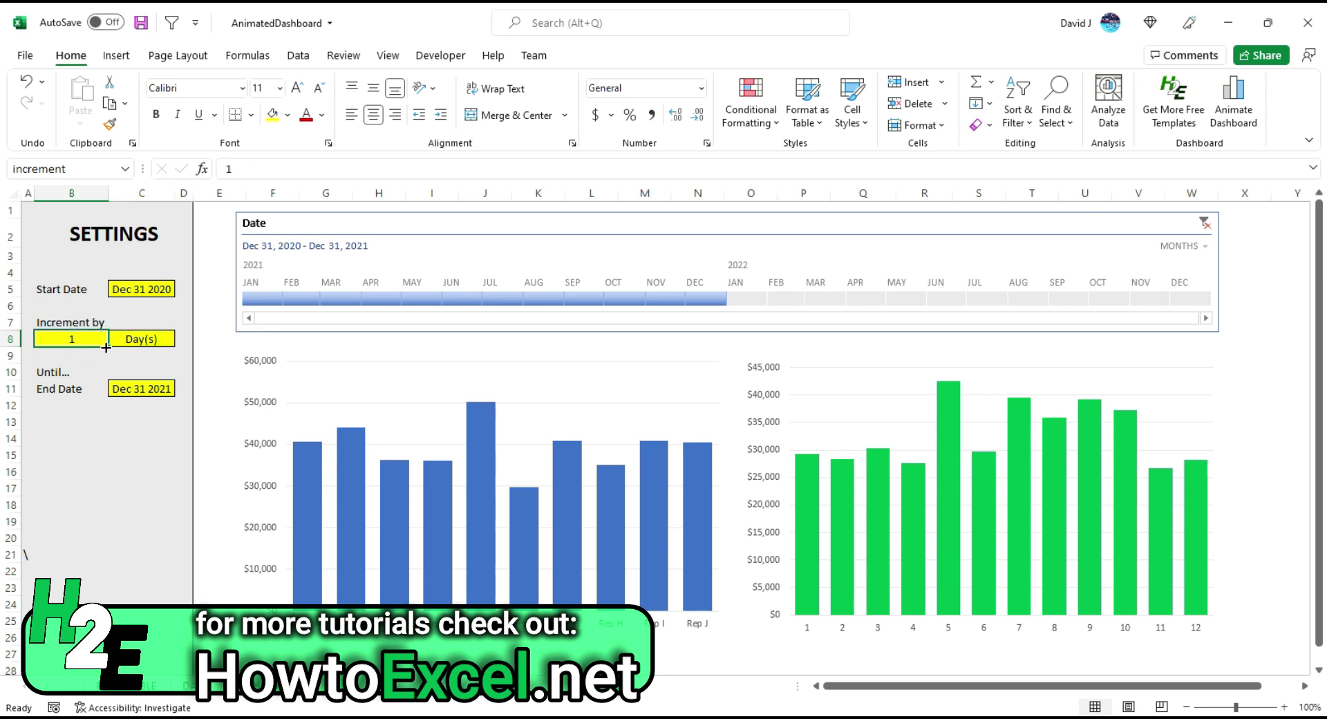
type("14")
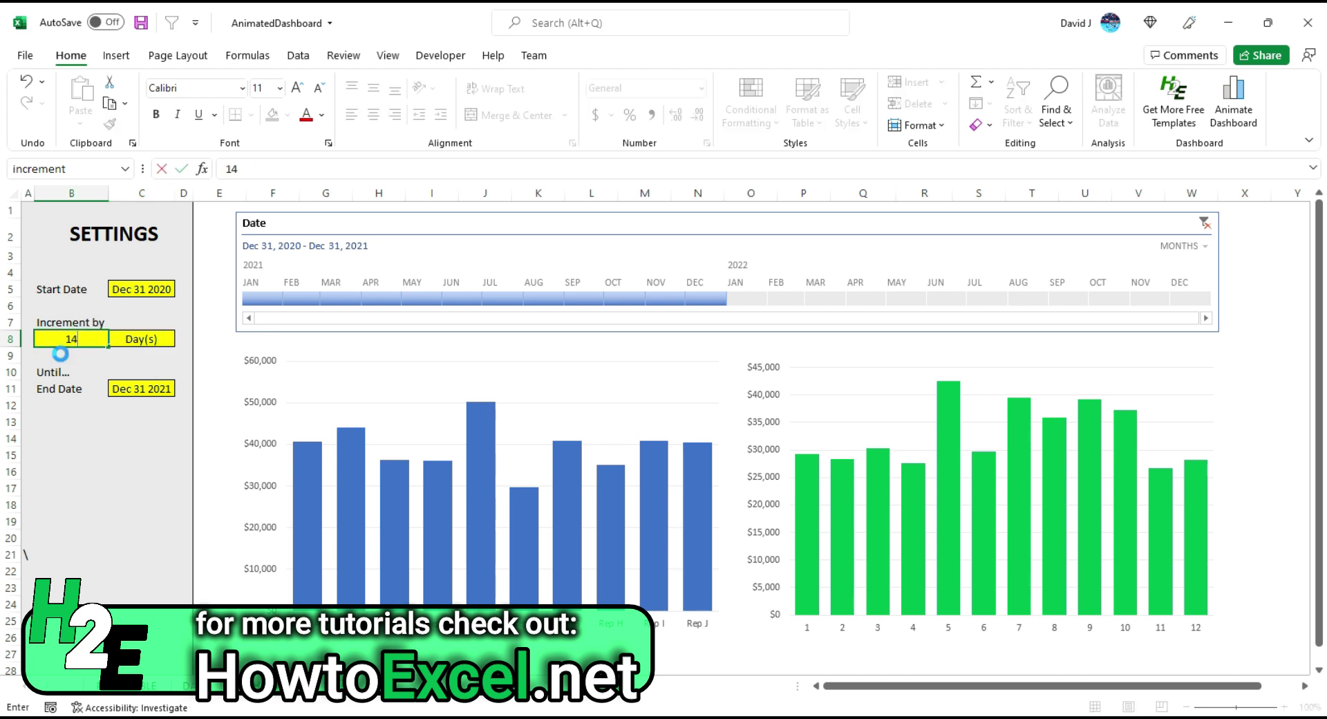
key("Return")
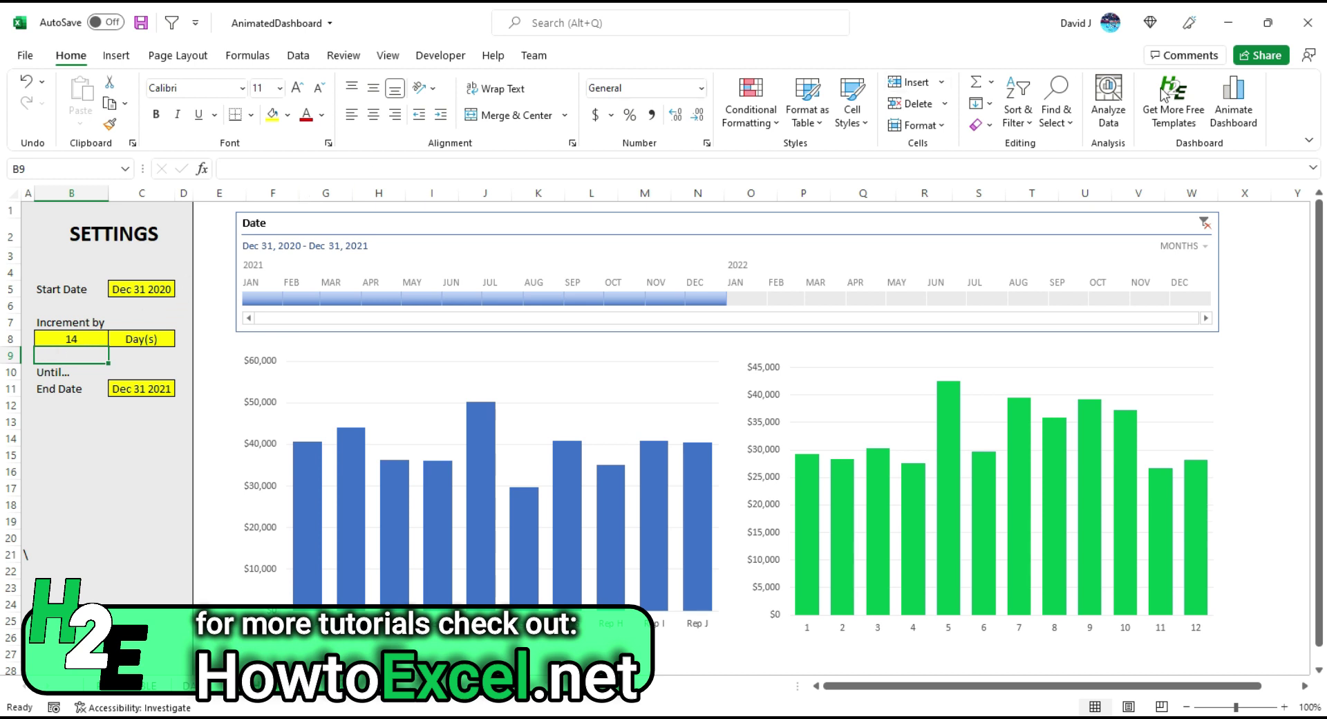
left_click(1223, 103)
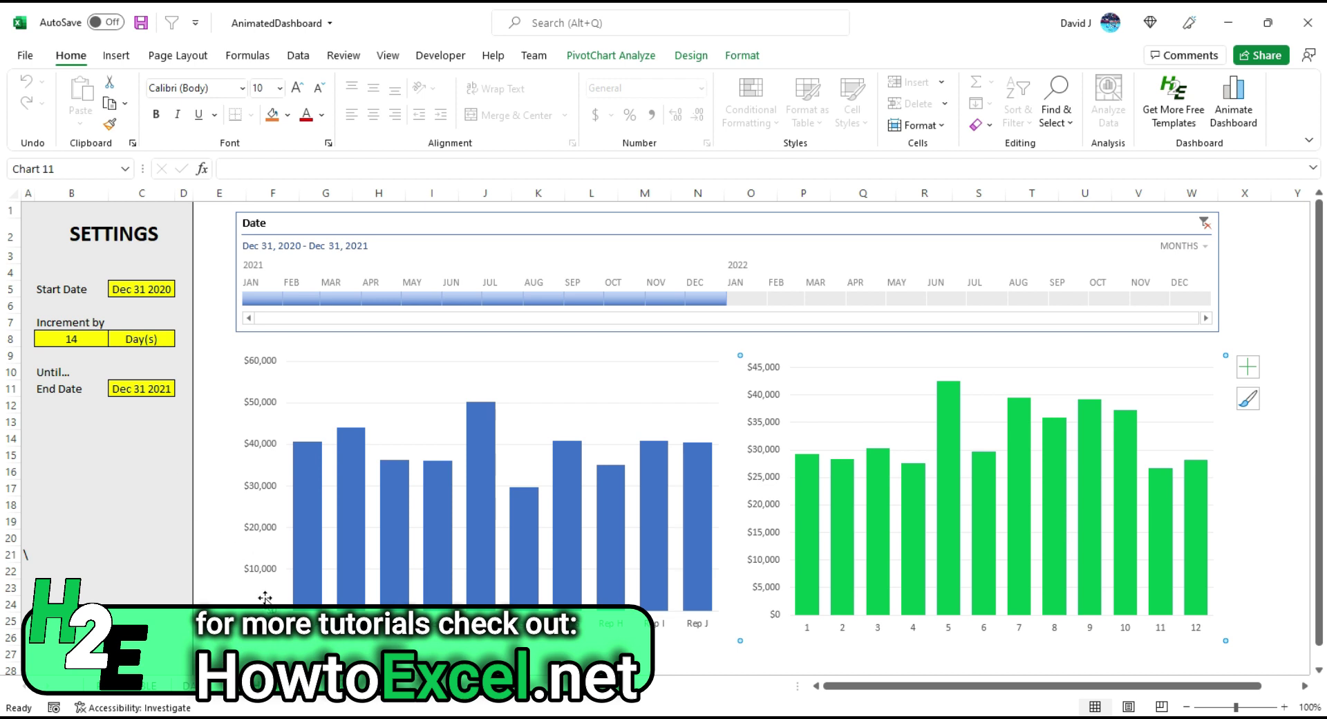
- Copy the salesperson pivot table (A19:B30) on the pivot table sheet and paste it below at A33
left_click(266, 656)
mouse_move(312, 572)
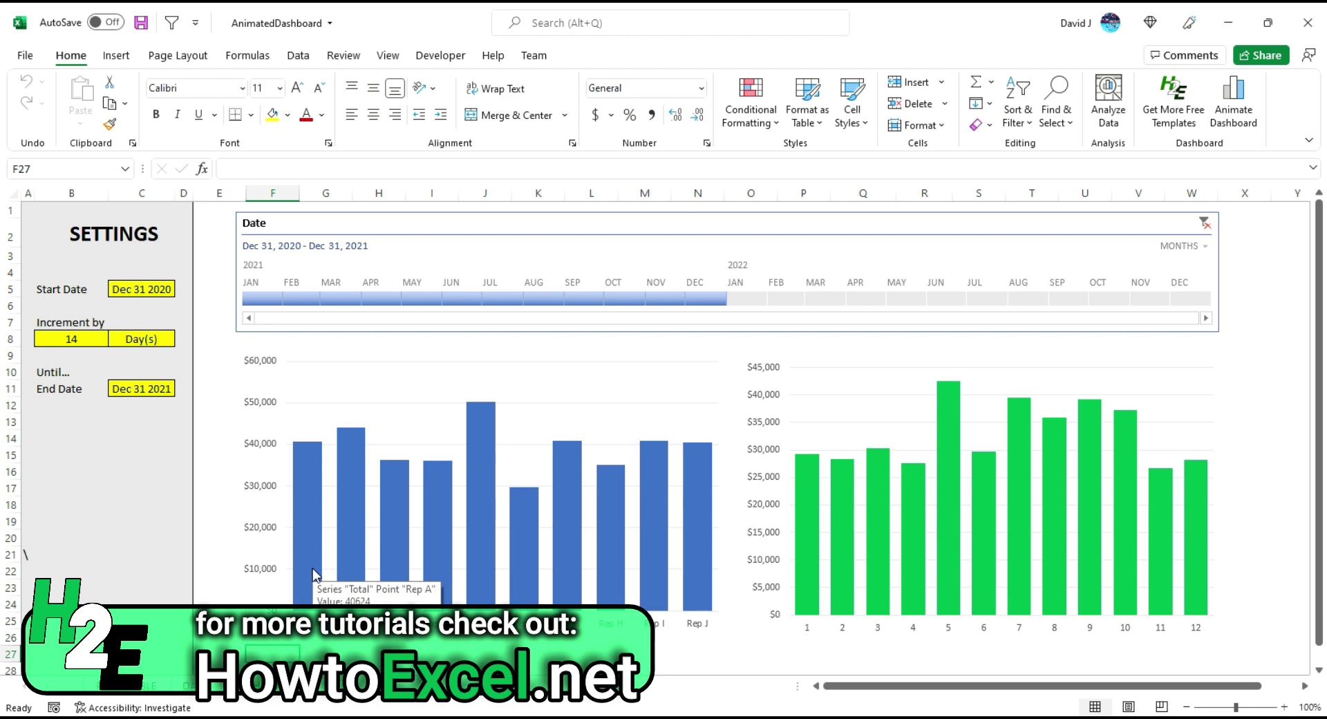
left_click(149, 685)
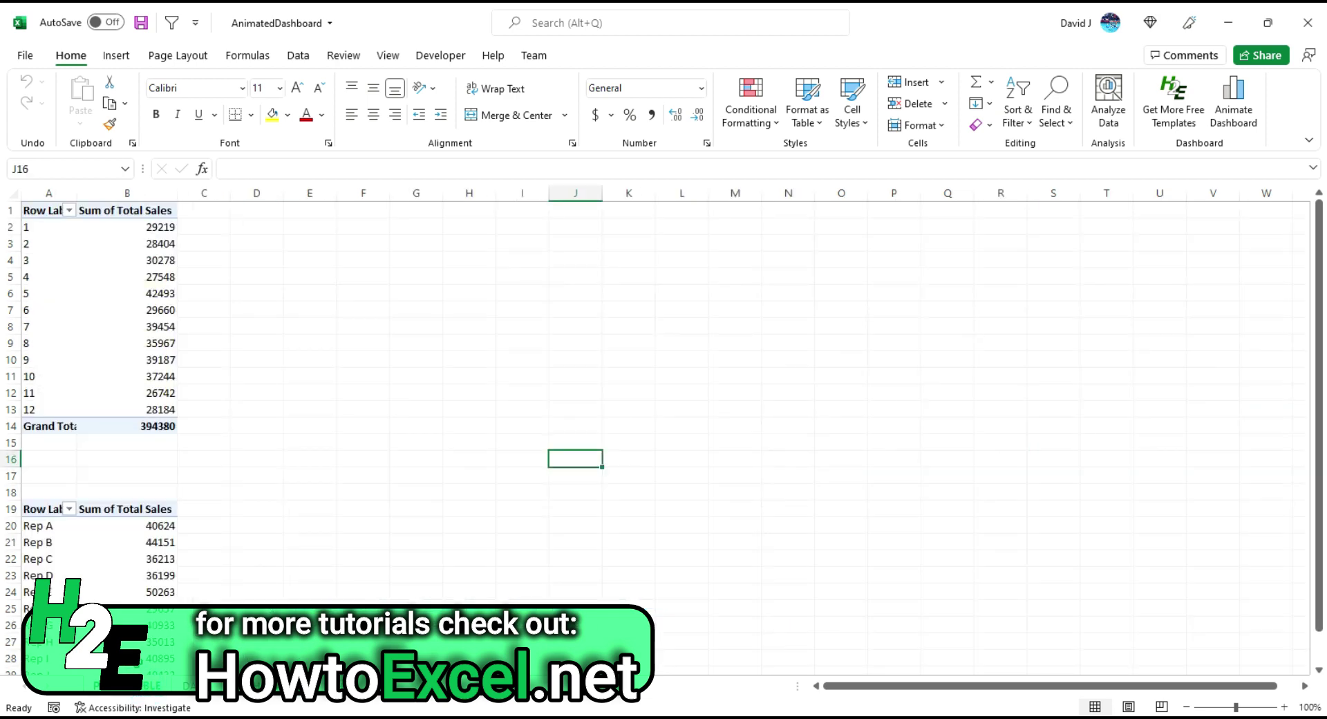
scroll(148, 361, "down", 3)
left_click_drag(42, 359, 125, 544)
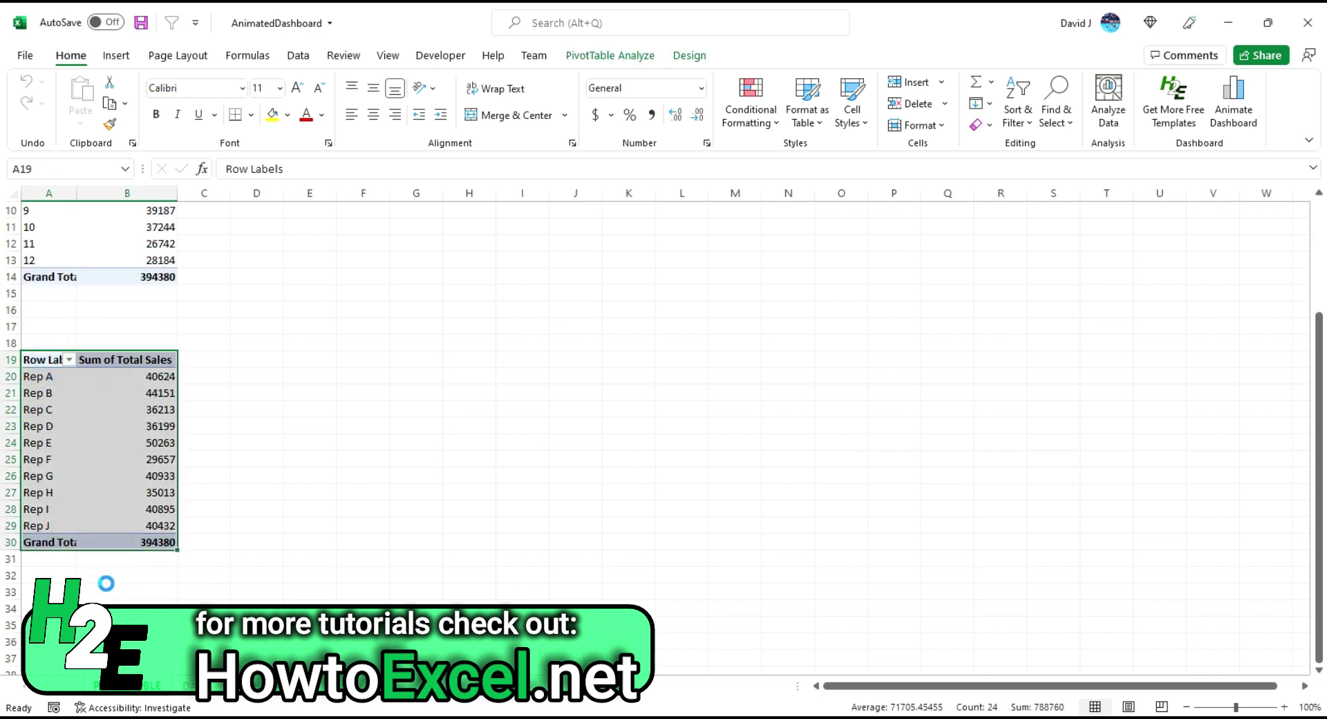
key("ctrl+c")
left_click(31, 592)
key("ctrl+v")
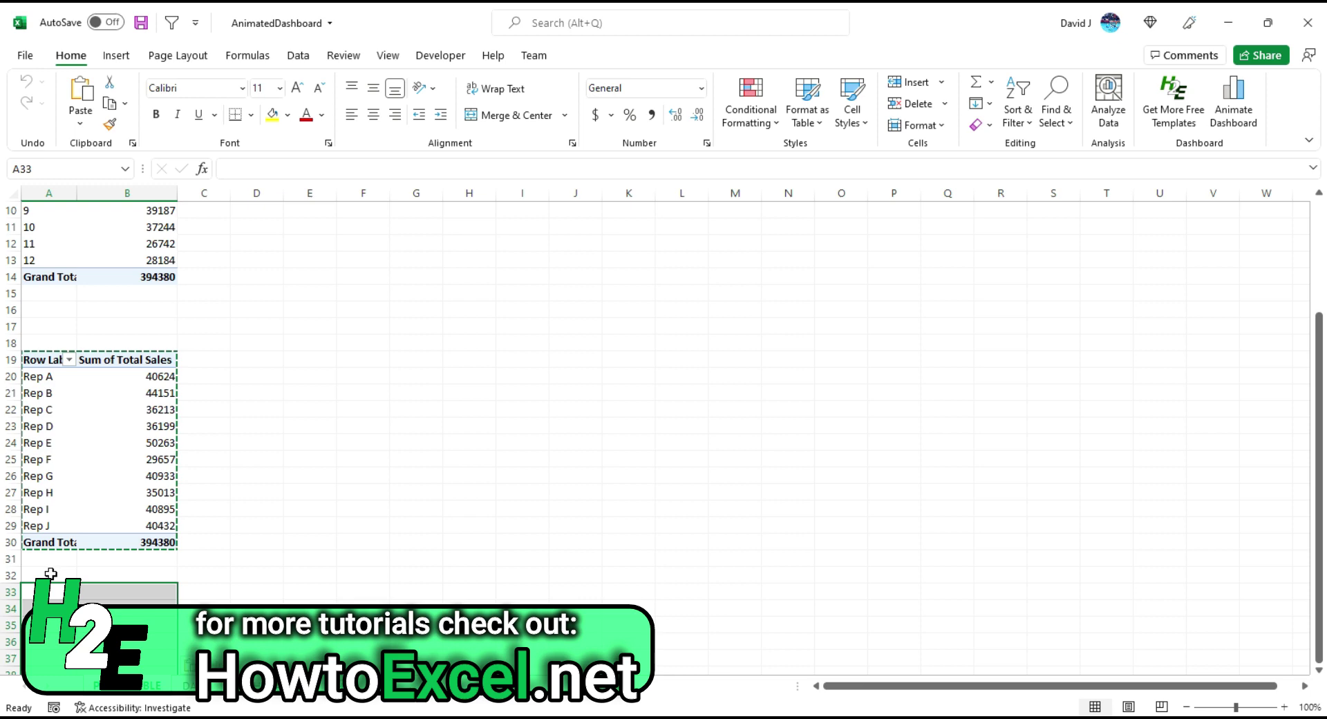
- Show the field list for the copied pivot table and add the Store field to its rows
left_click(128, 642)
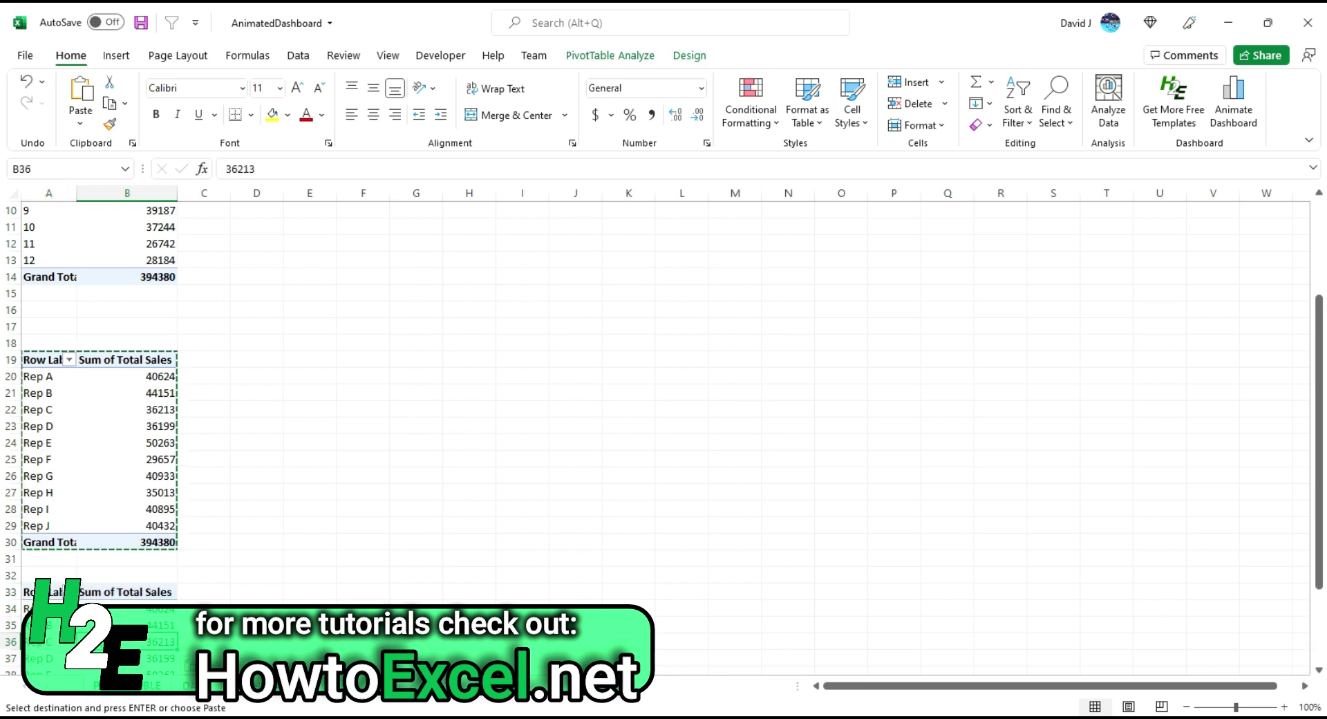
left_click(684, 56)
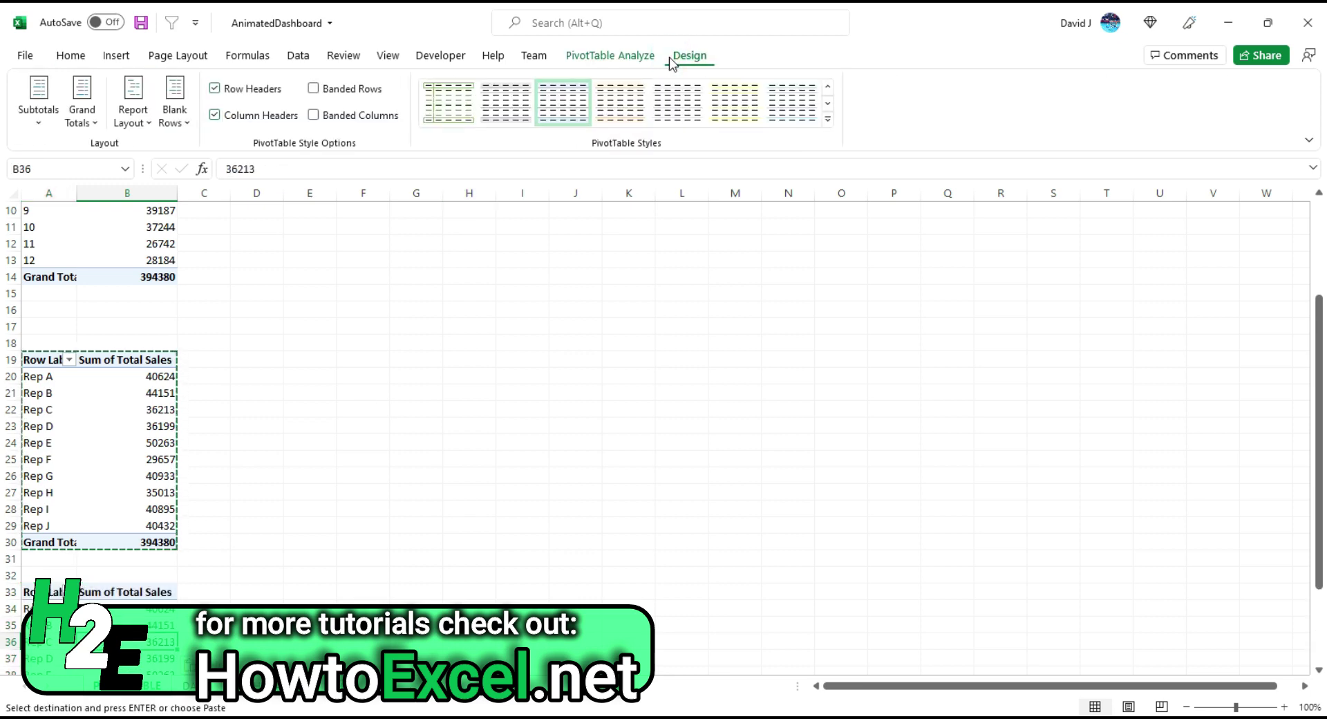
left_click(644, 55)
left_click(1133, 97)
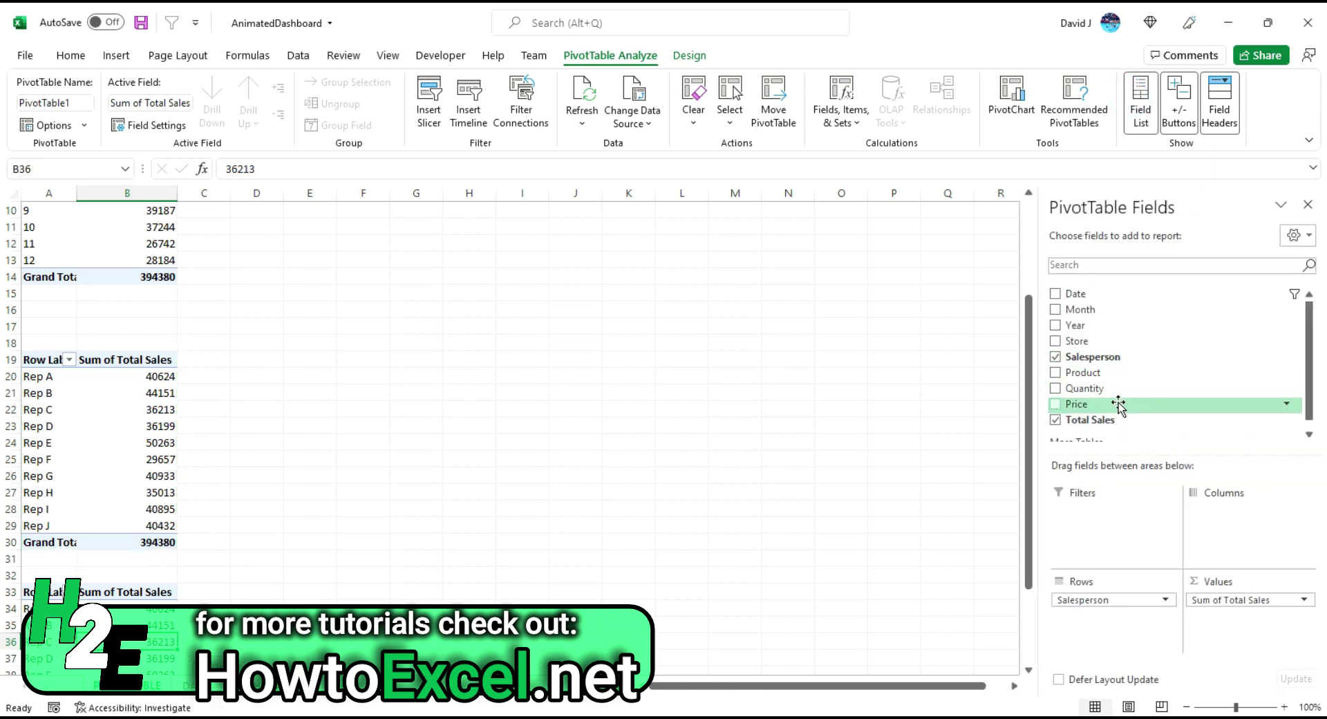
left_click(1060, 344)
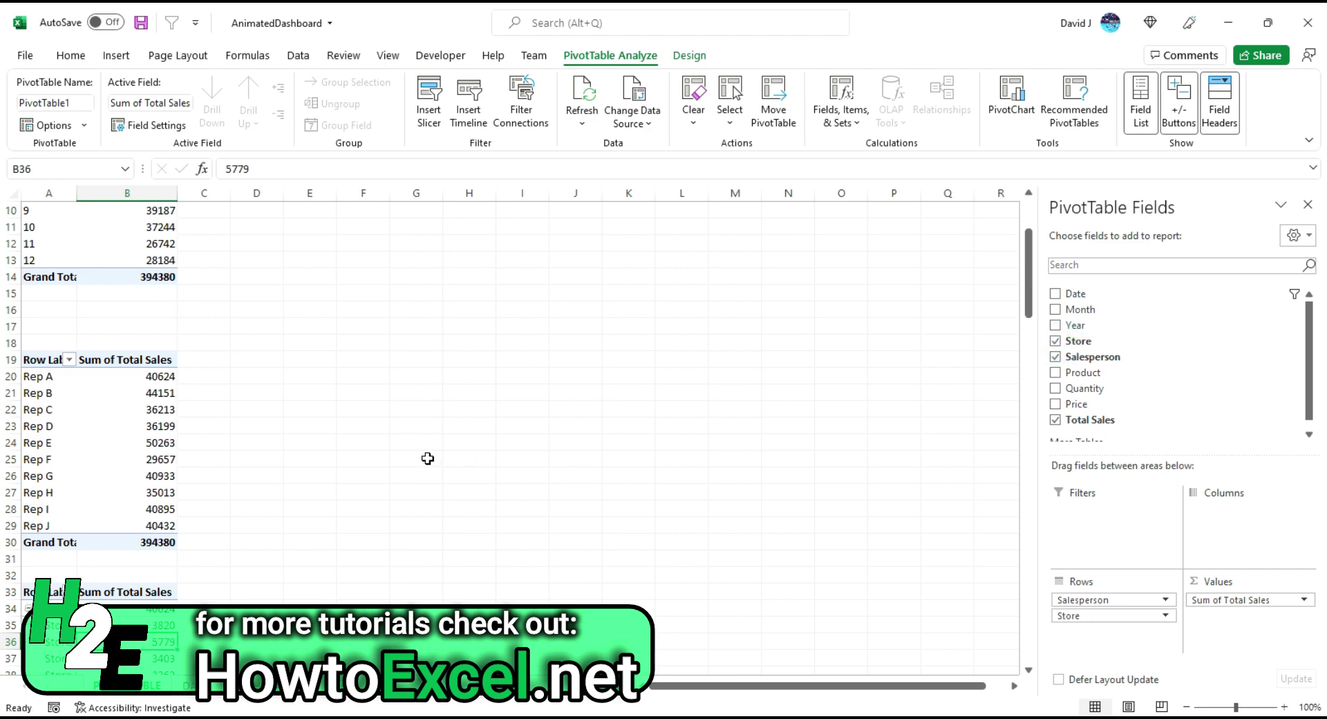
- Insert a 2-D bar PivotChart based on the copied pivot table
scroll(411, 449, "down", 2)
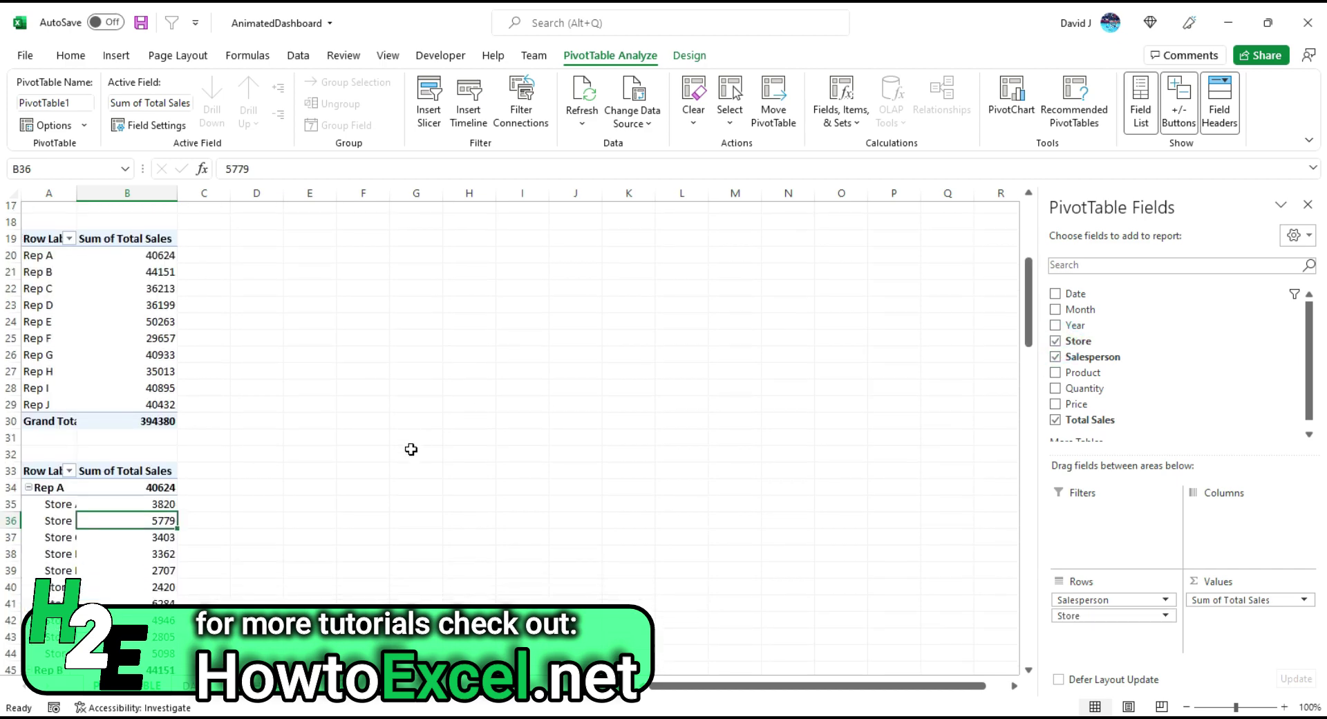
left_click(129, 64)
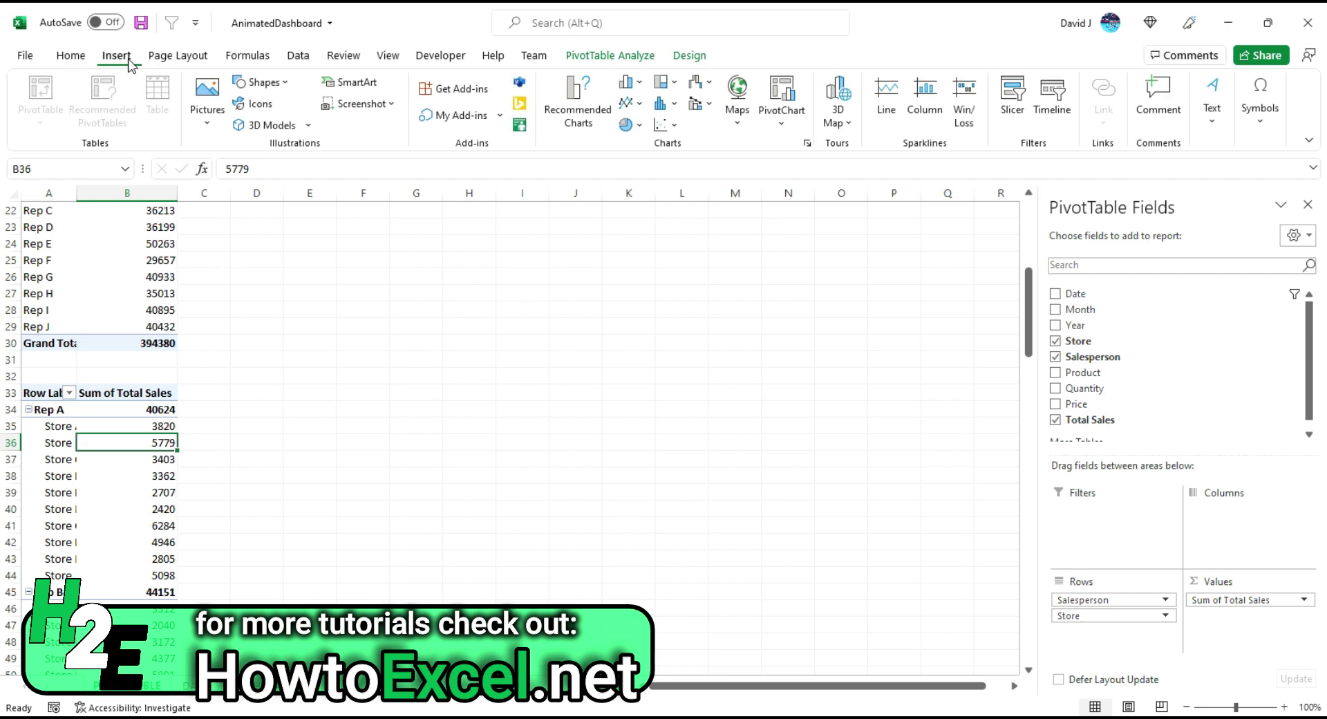
left_click(627, 84)
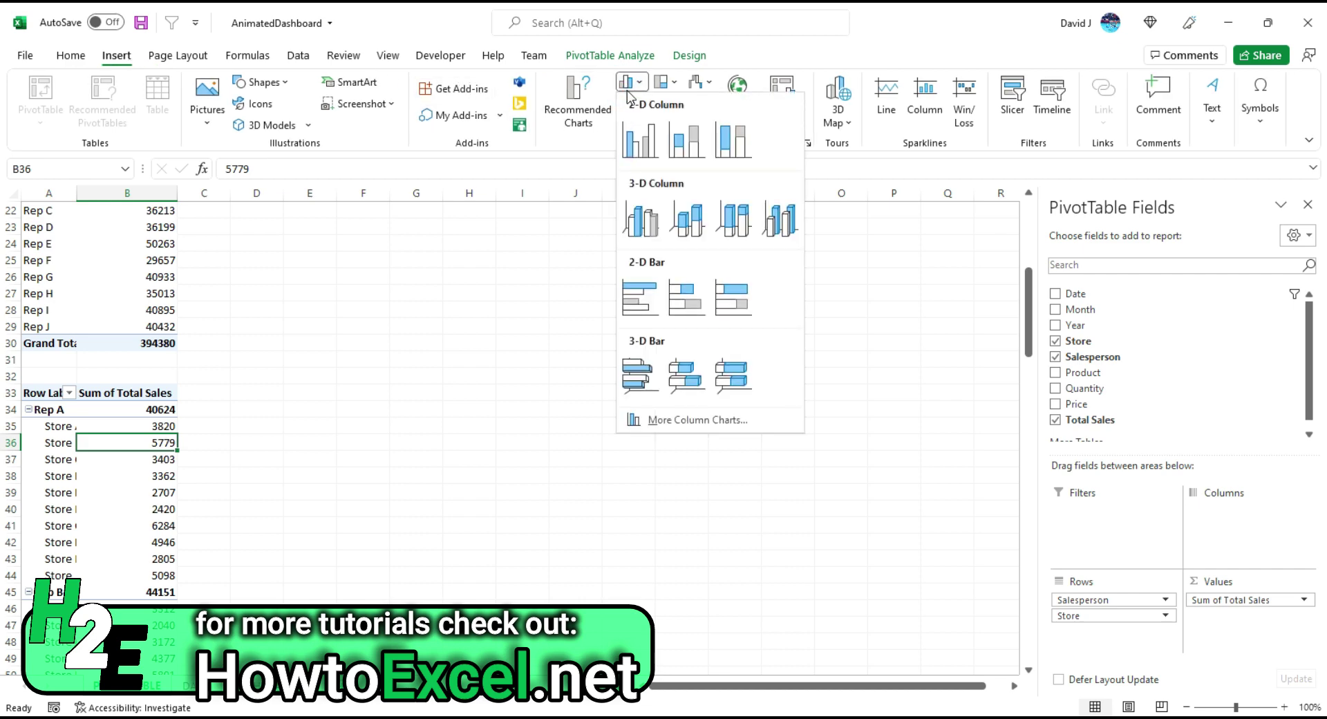
key("Escape")
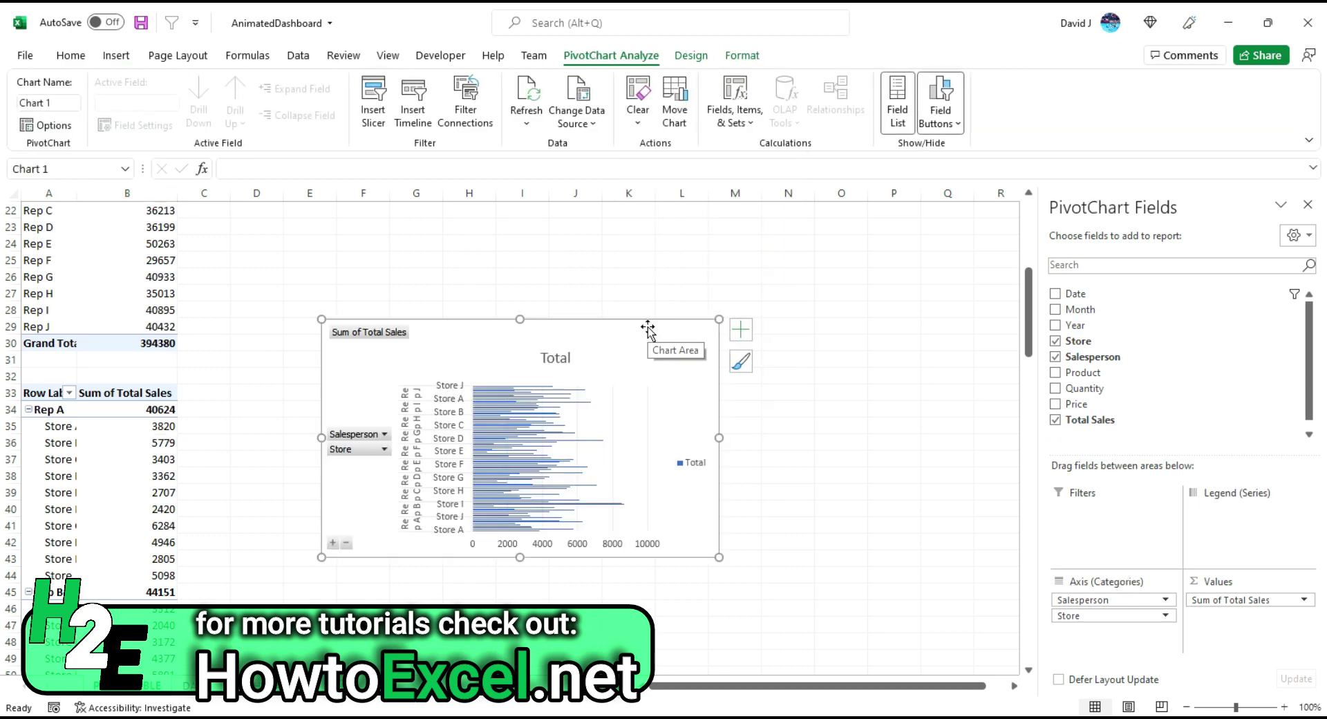
- Move the new bar chart from the pivot table sheet to cell G30 on the dashboard sheet
key("Delete")
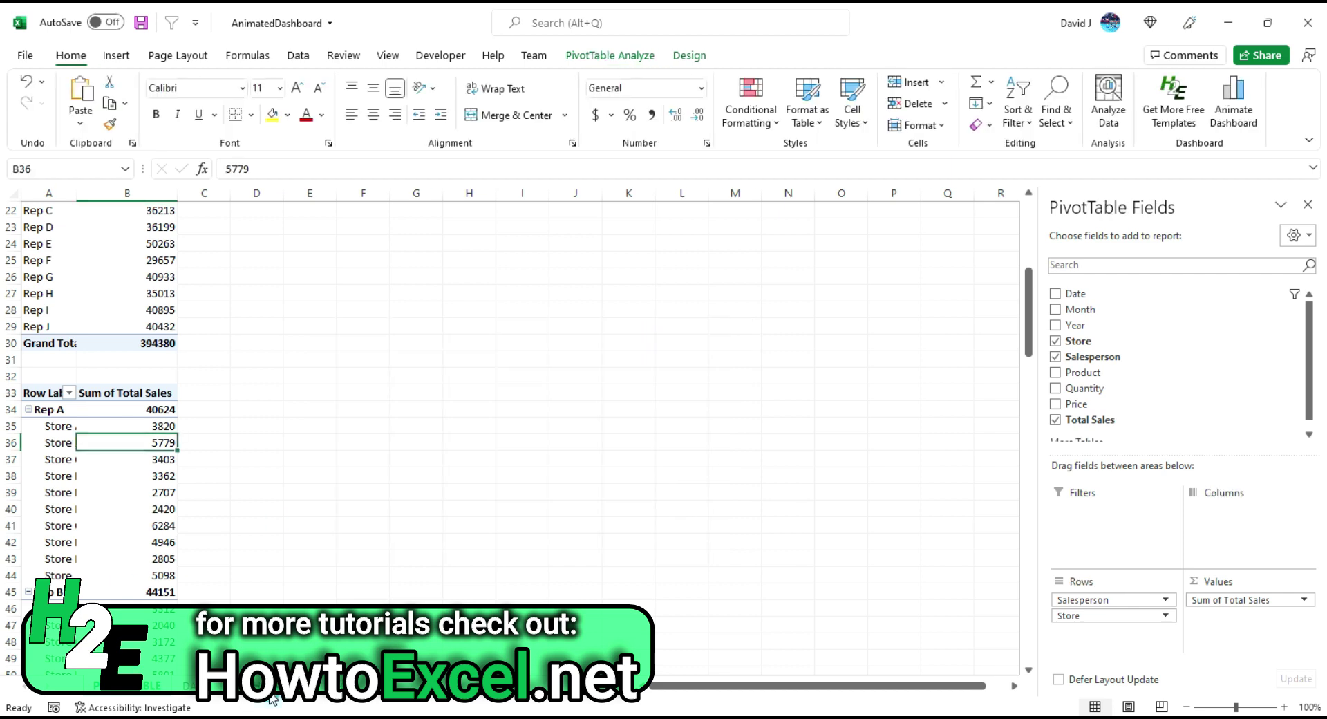
key("ctrl+Page_Up")
scroll(496, 557, "down", 5)
left_click(334, 439)
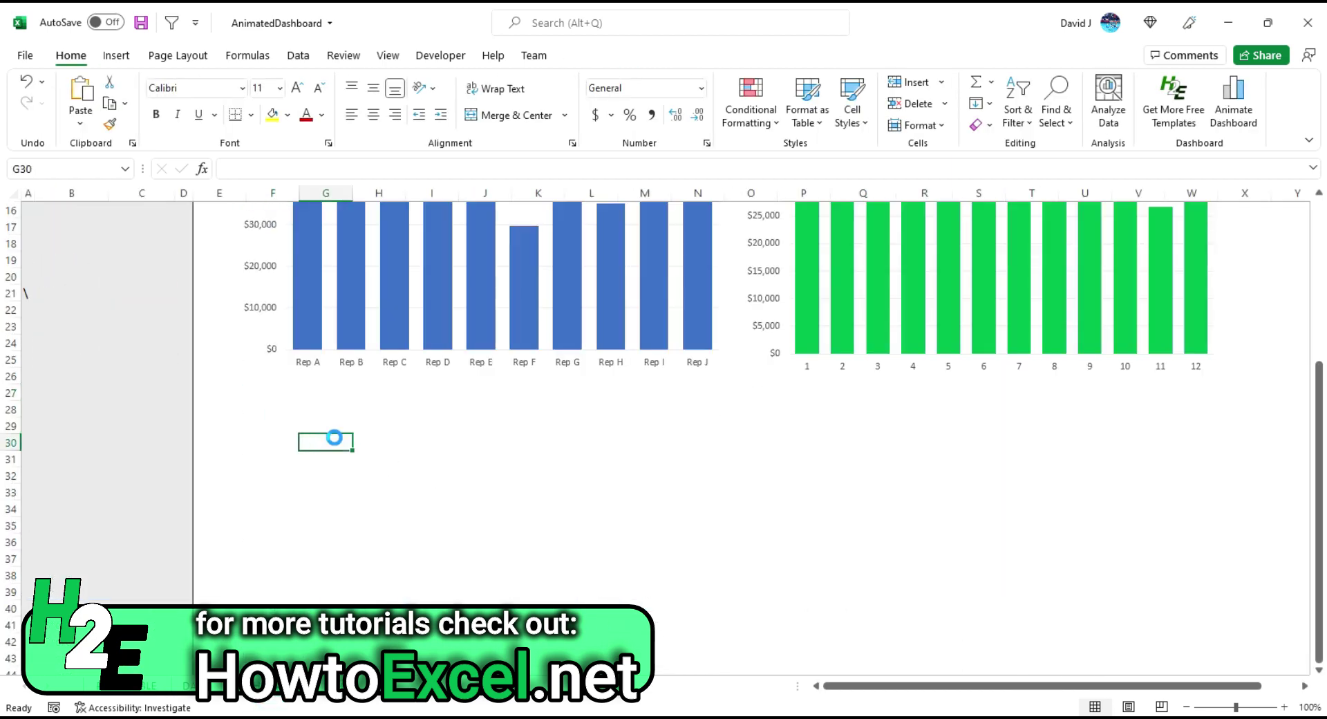
key("ctrl+v")
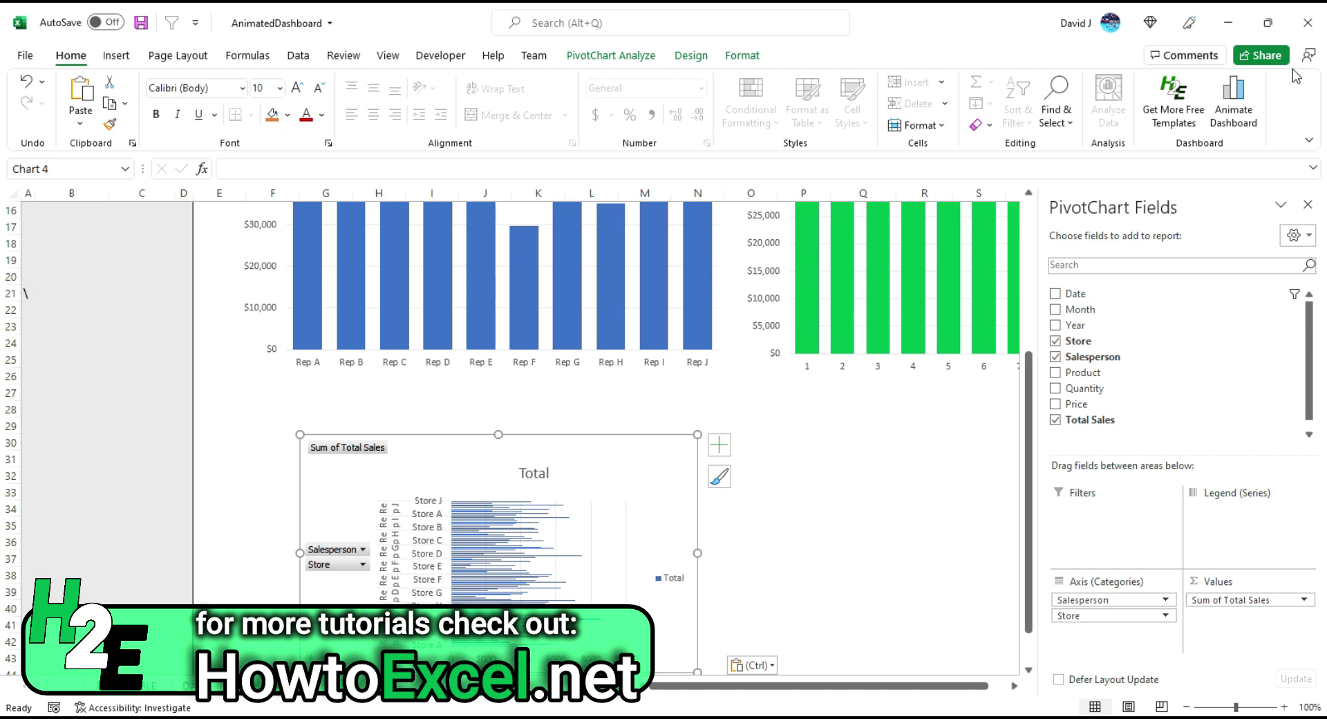
- Hide the field list, then position the bar chart directly under the salesperson chart and enlarge it to about that chart's width
left_click(600, 55)
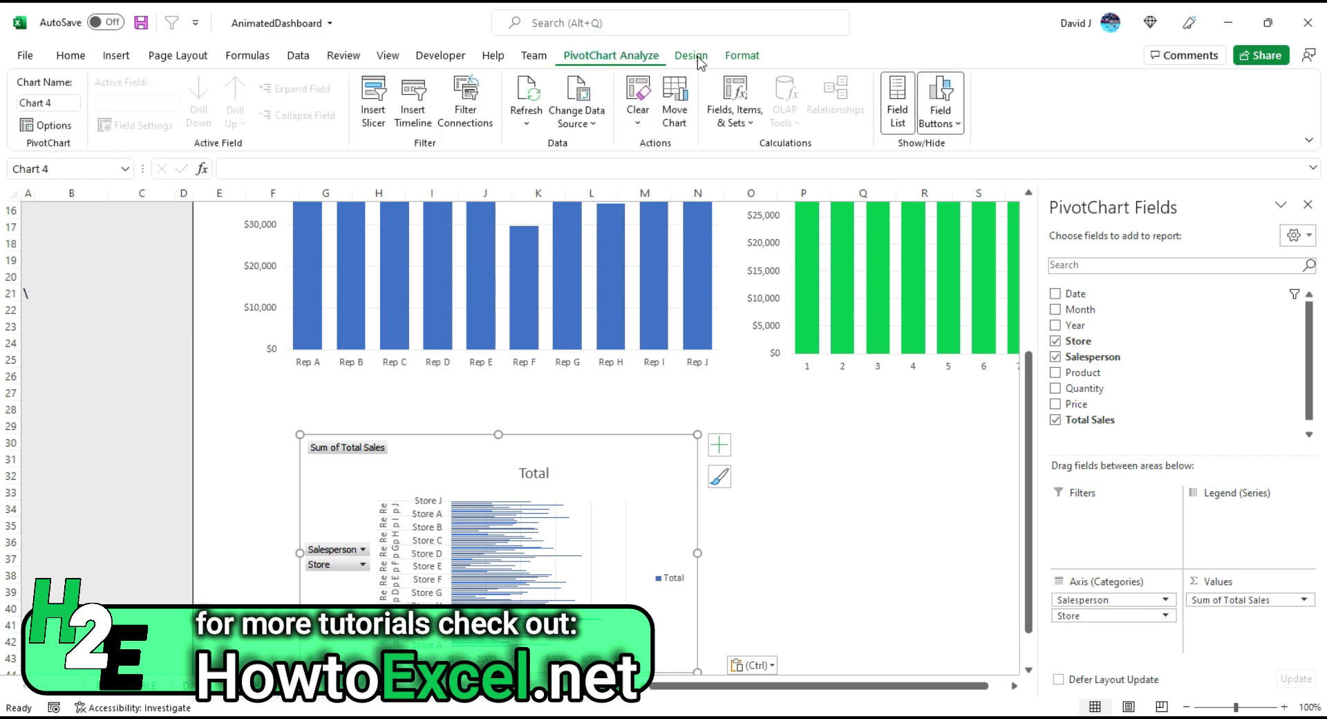
left_click(893, 110)
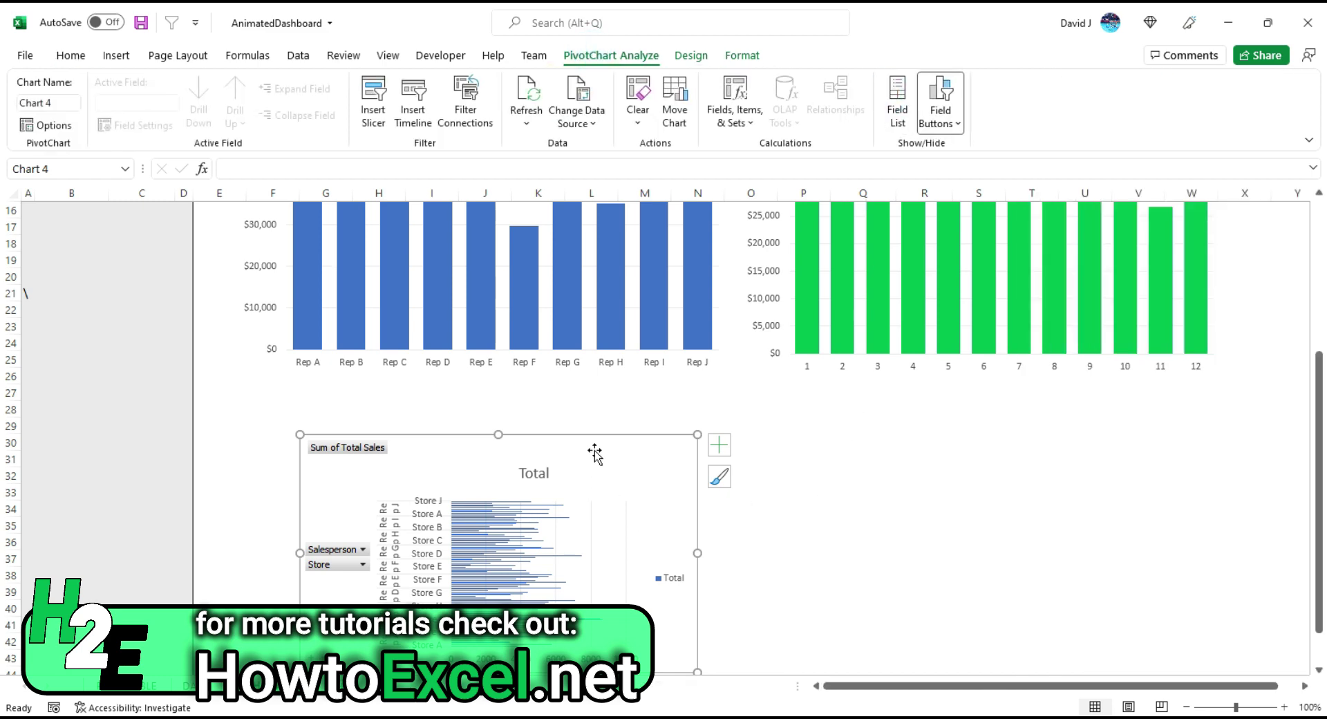
left_click_drag(594, 452, 524, 408)
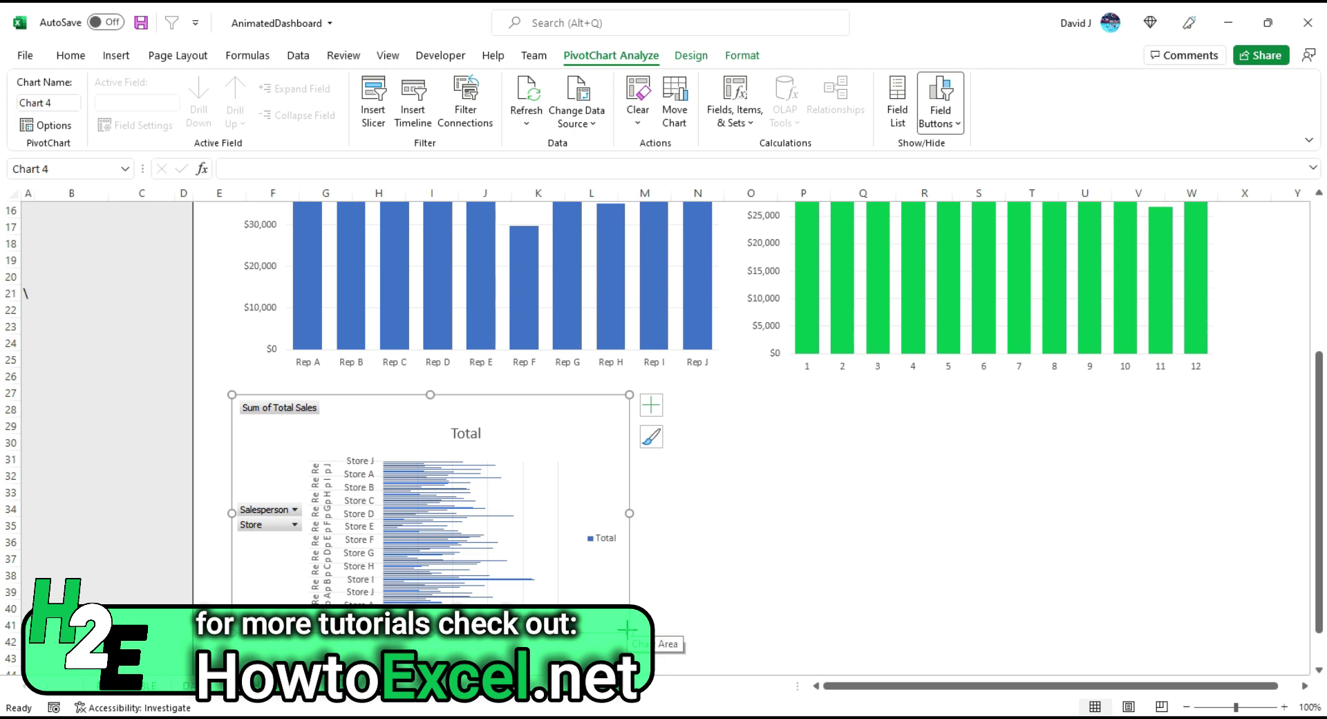
left_click_drag(627, 629, 693, 651)
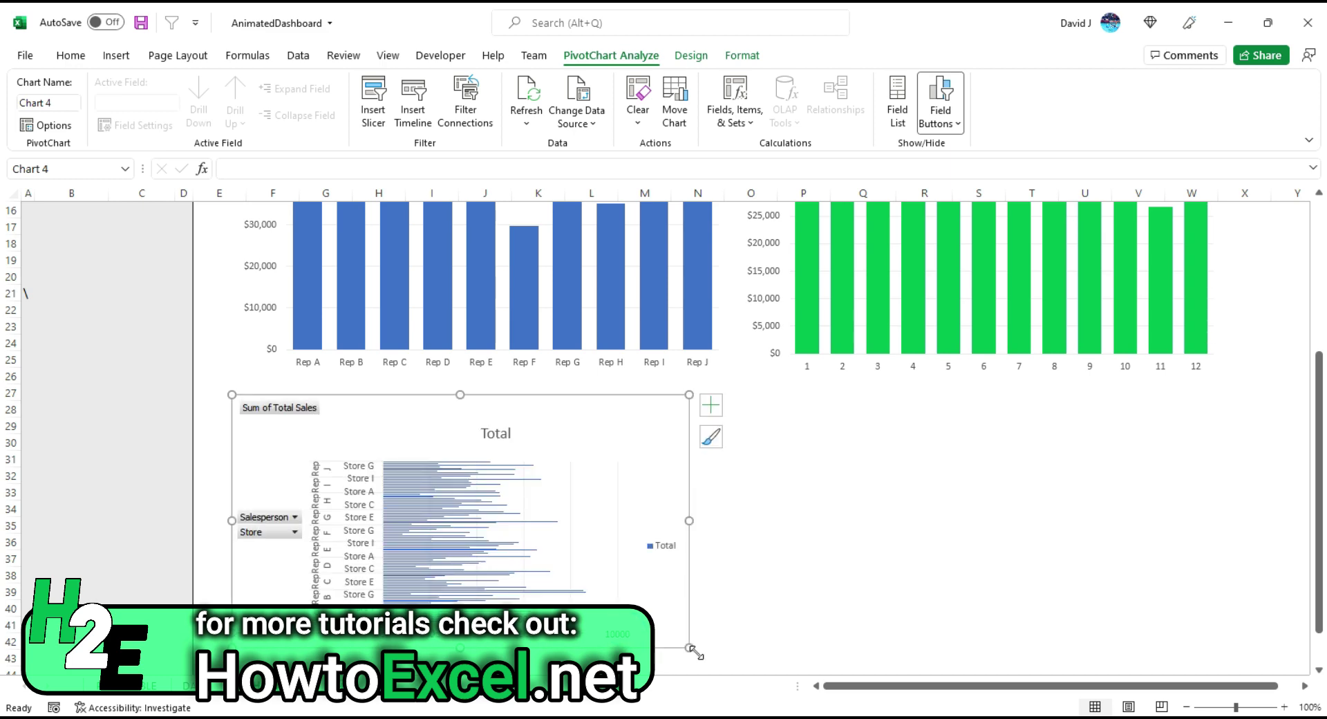
- Remove Salesperson from the rows of the copied pivot table so it groups by Store only, and return to the dashboard
left_click(103, 688)
left_click(66, 528)
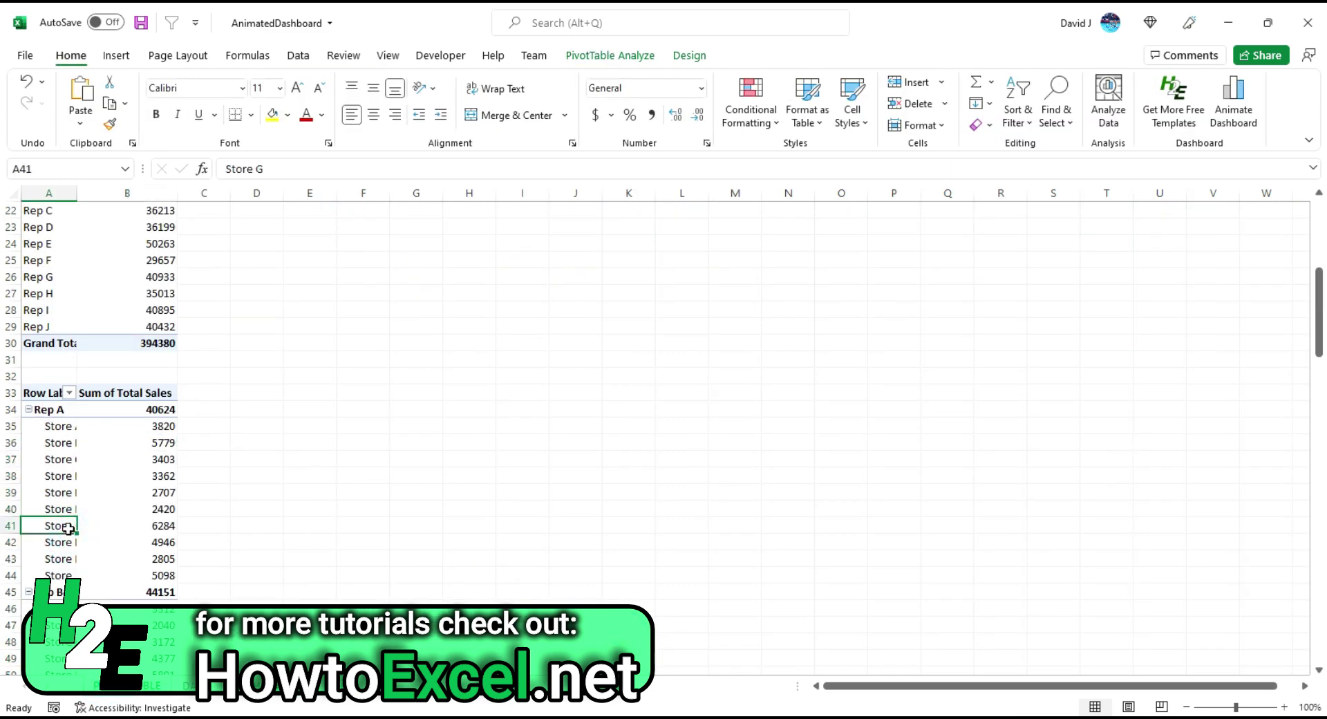
left_click(632, 55)
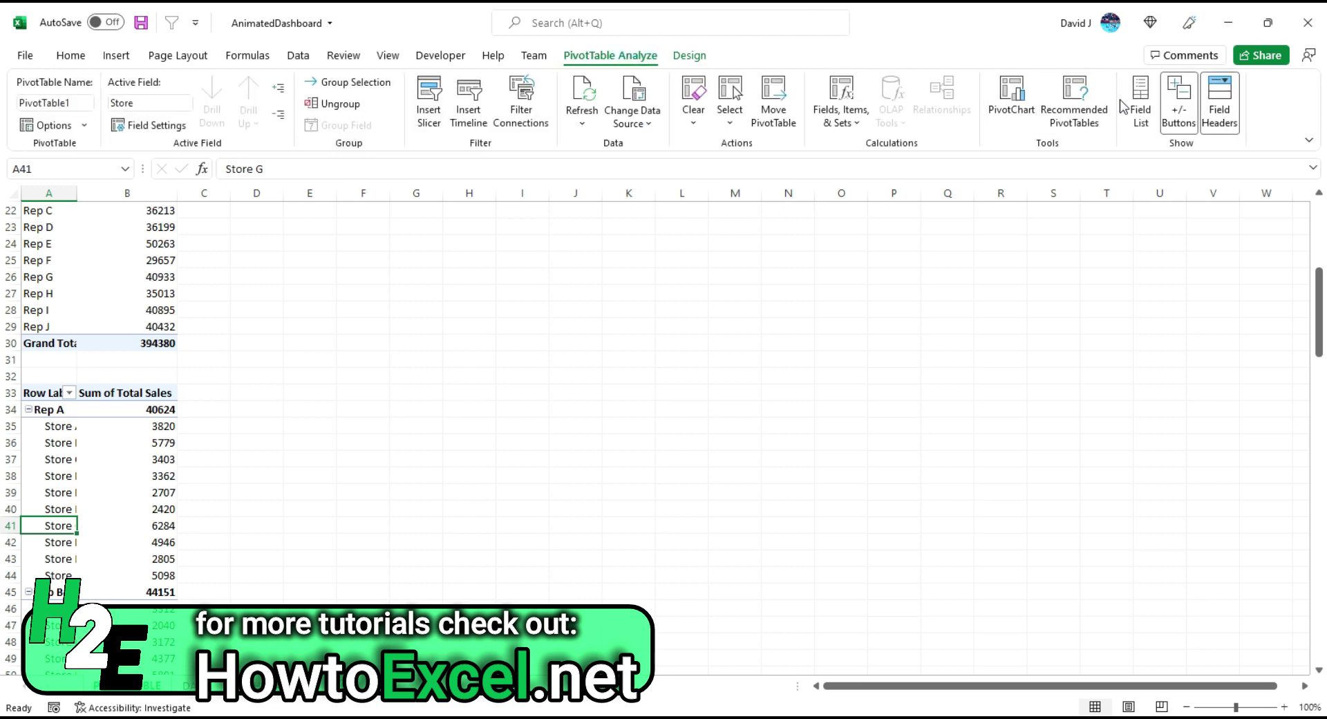
left_click(1136, 104)
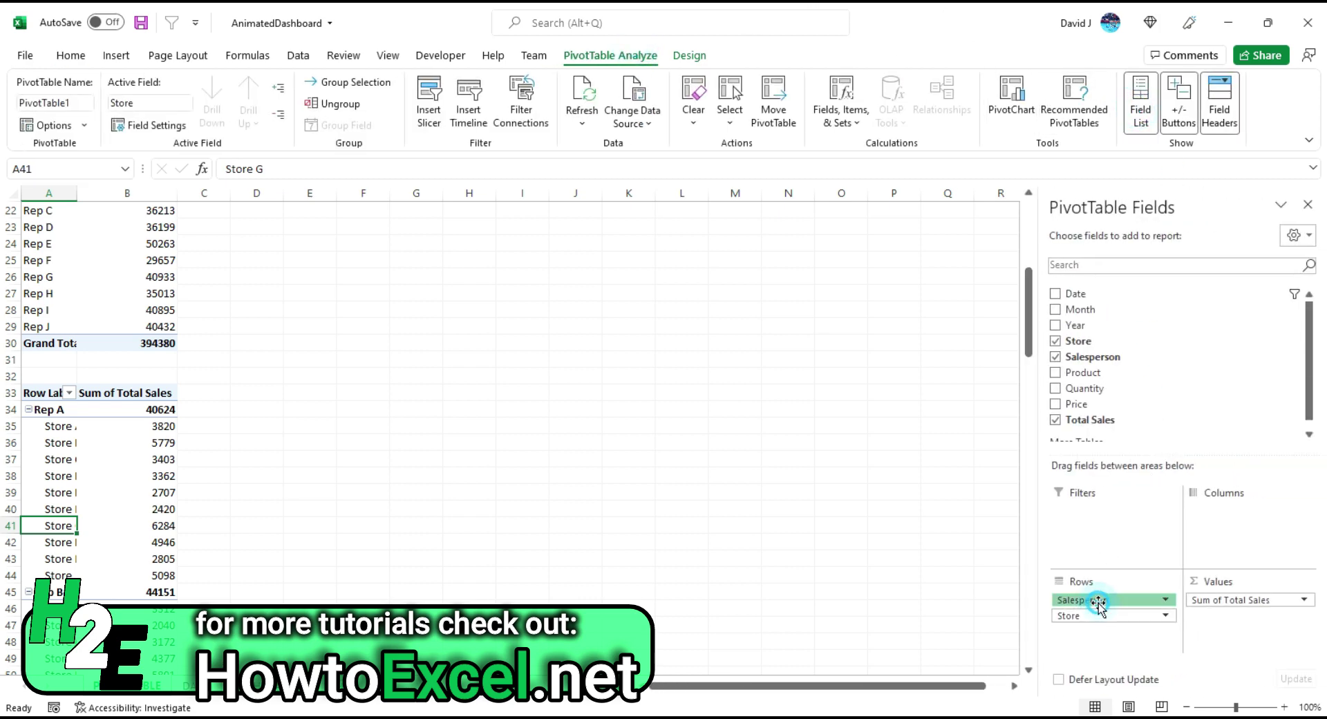
left_click(1098, 599)
left_click(1099, 558)
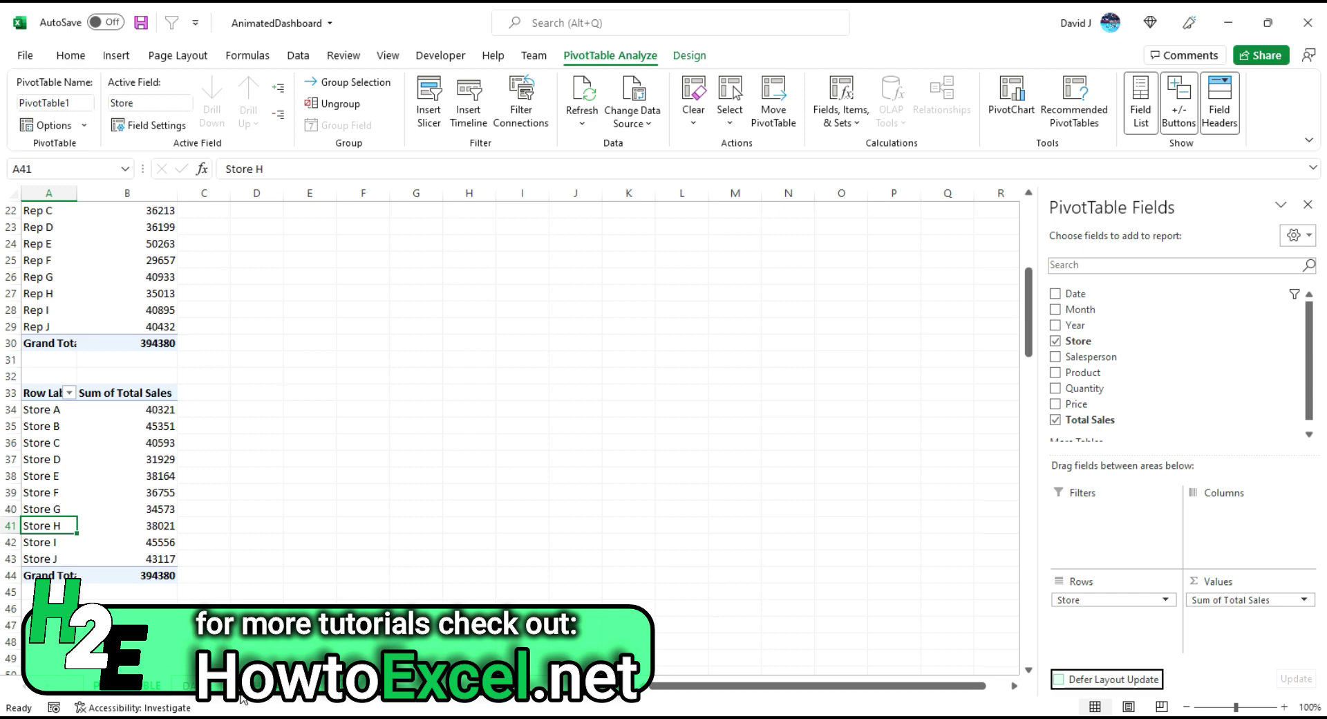
left_click(214, 684)
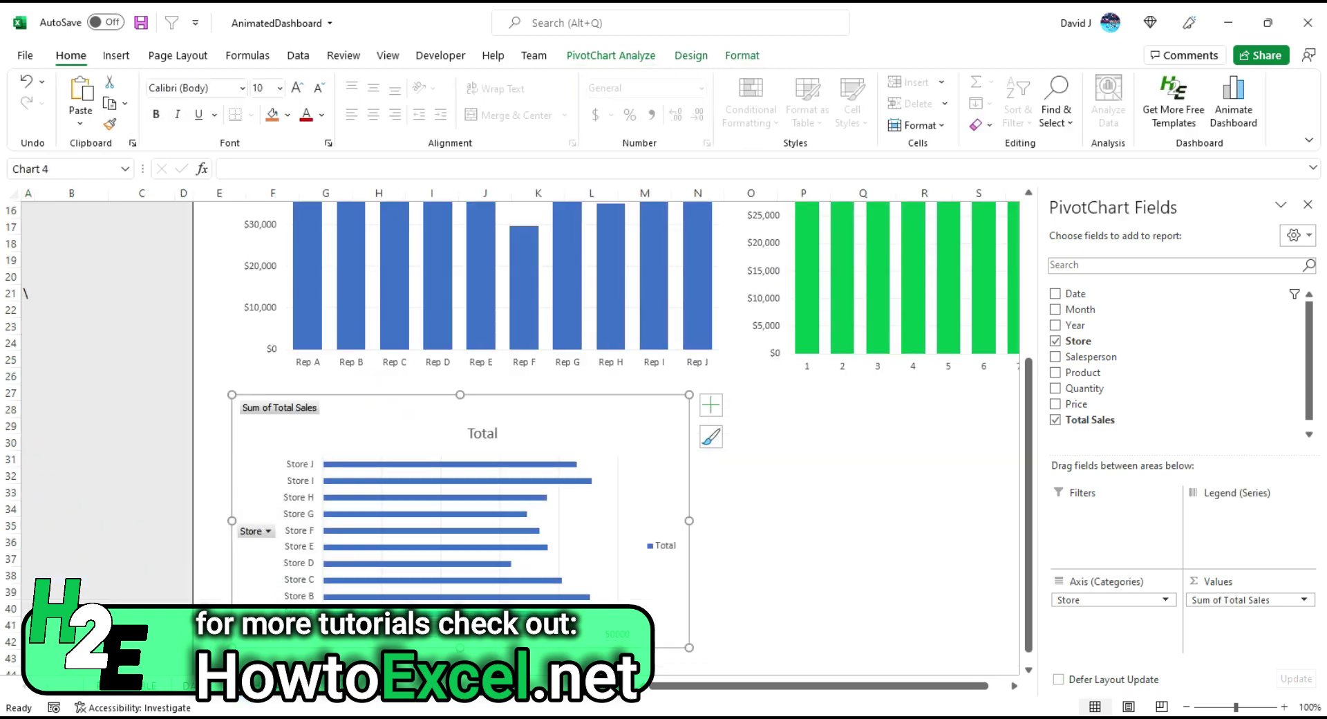
left_click(811, 466)
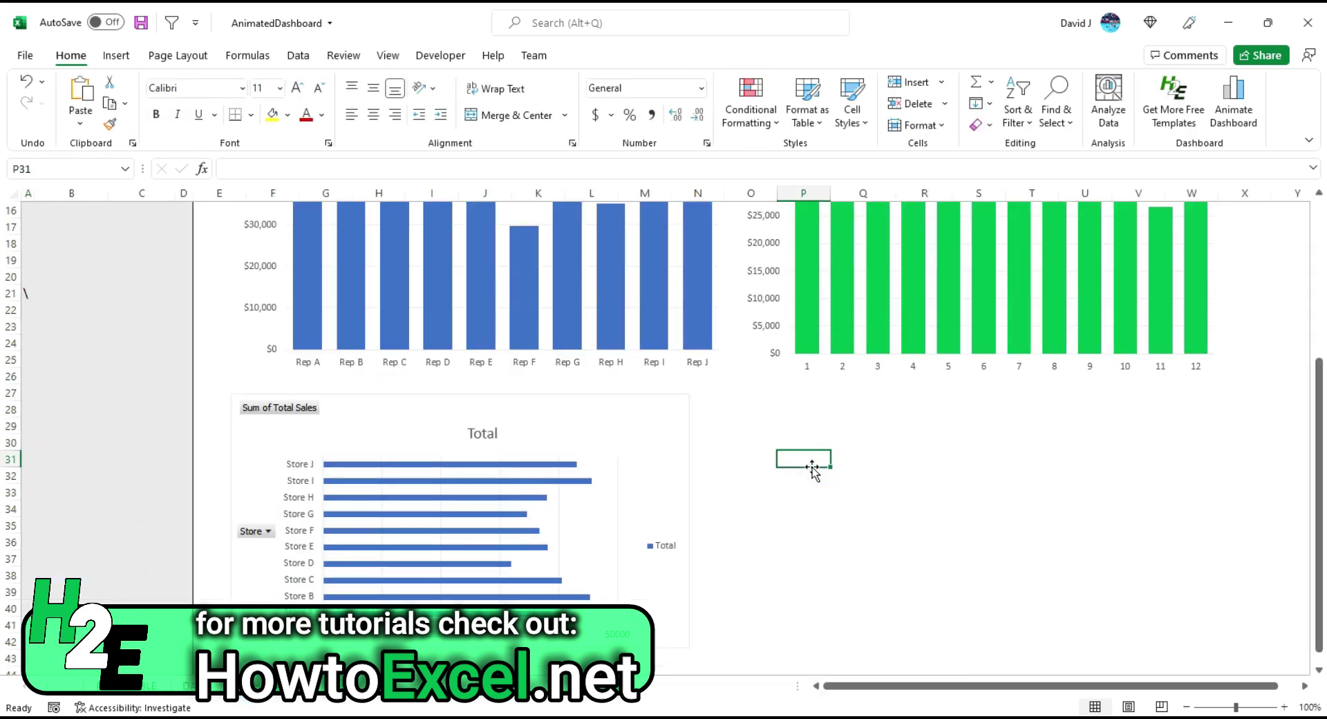
- Check which pivot tables the Date timeline is connected to in its Report Connections, and close the dialog without changes
scroll(812, 467, "up", 5)
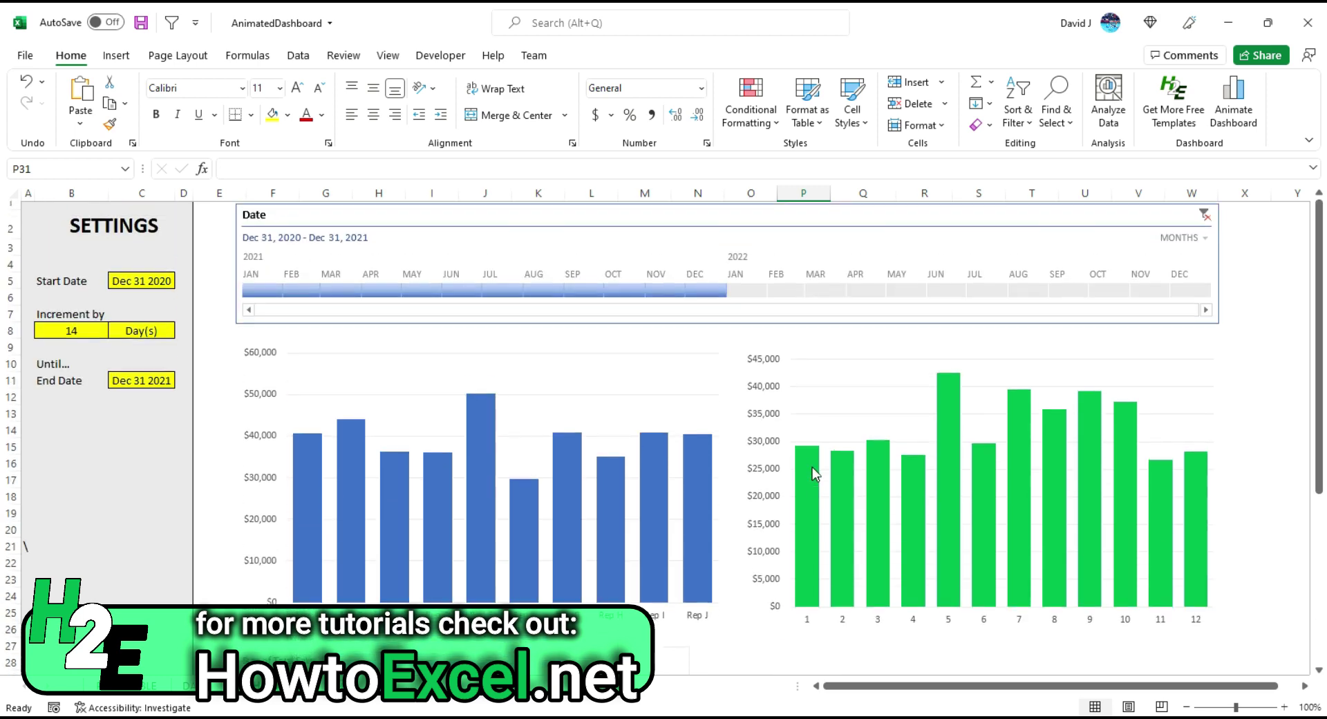
left_click(706, 231)
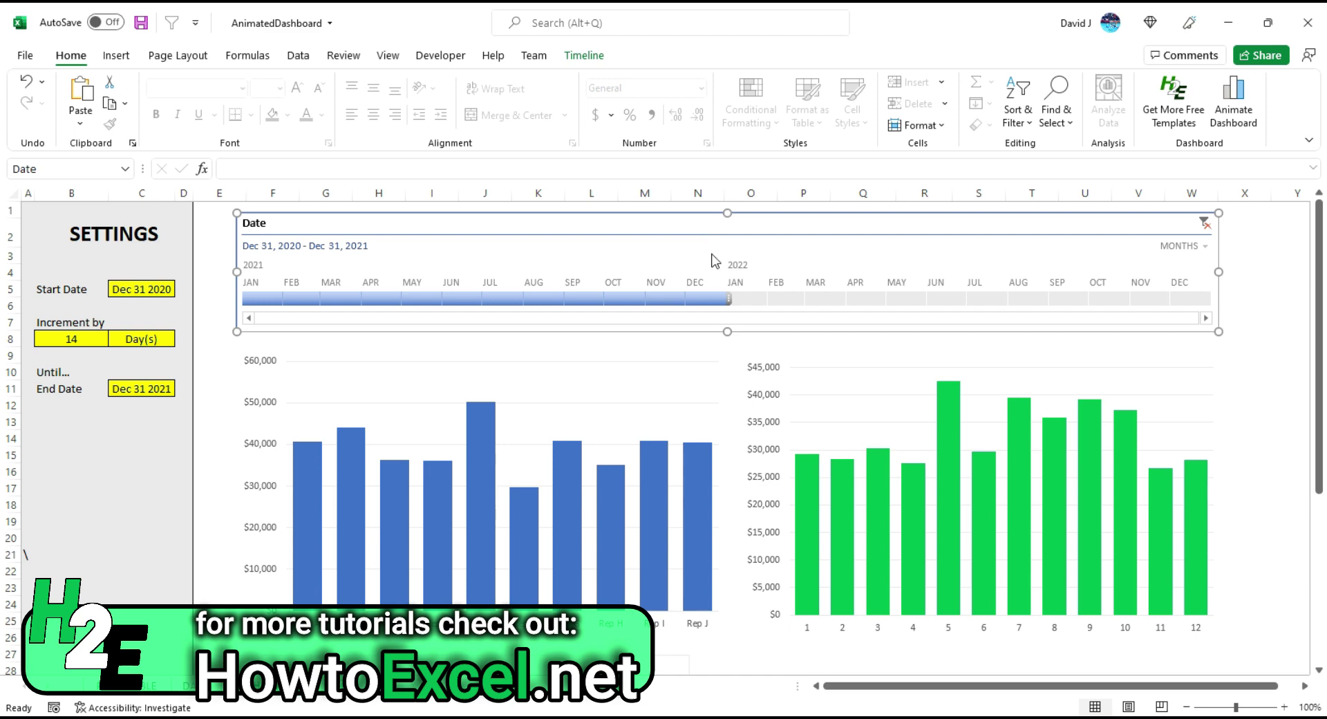
scroll(608, 553, "down", 5)
scroll(615, 525, "up", 5)
left_click(581, 64)
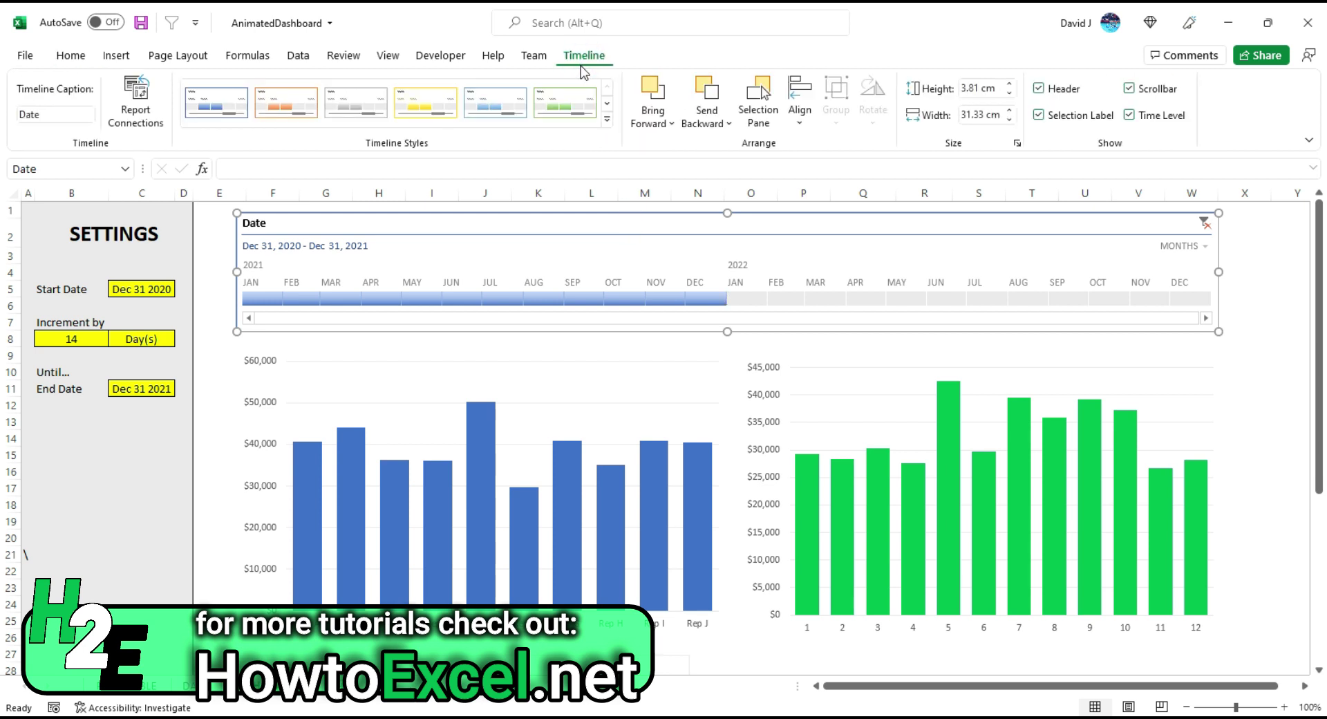
left_click(152, 113)
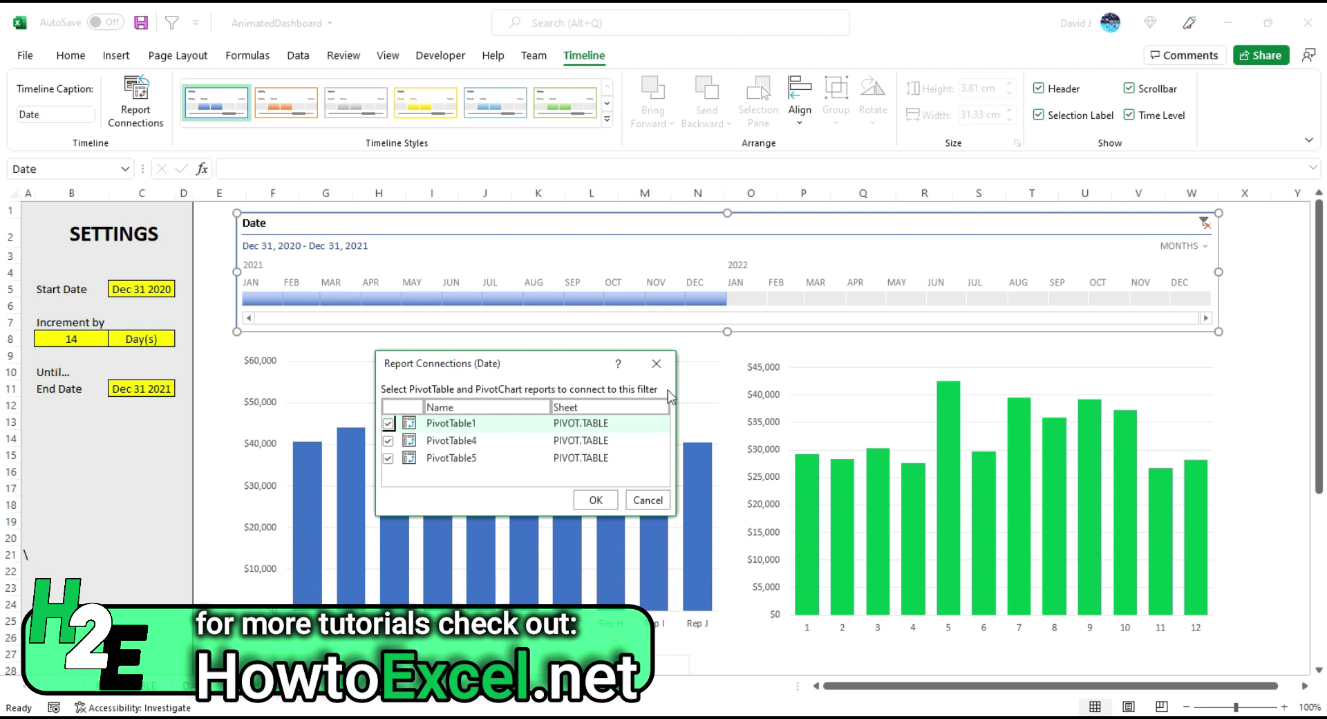
left_click(652, 371)
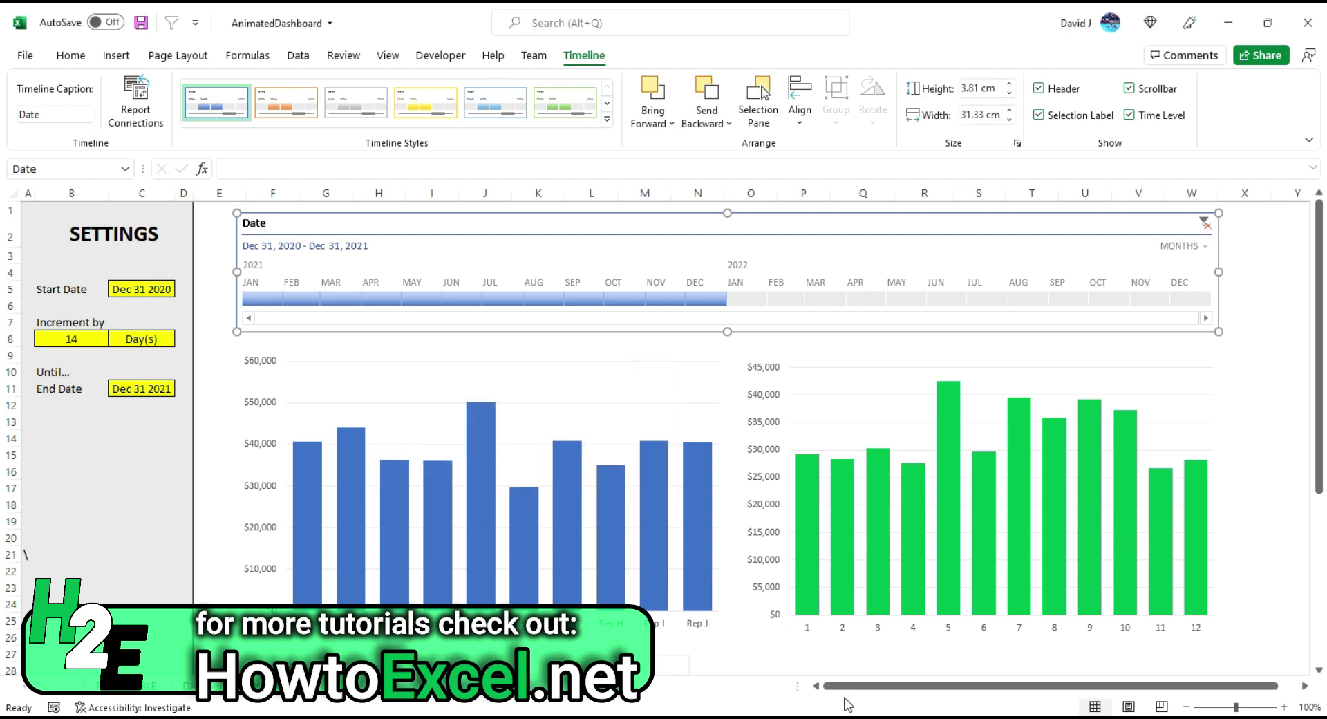
- Run the Animate Dashboard command with the new store bar chart in view, and deselect the chart when the run ends
scroll(656, 580, "down", 3)
scroll(655, 574, "down", 1)
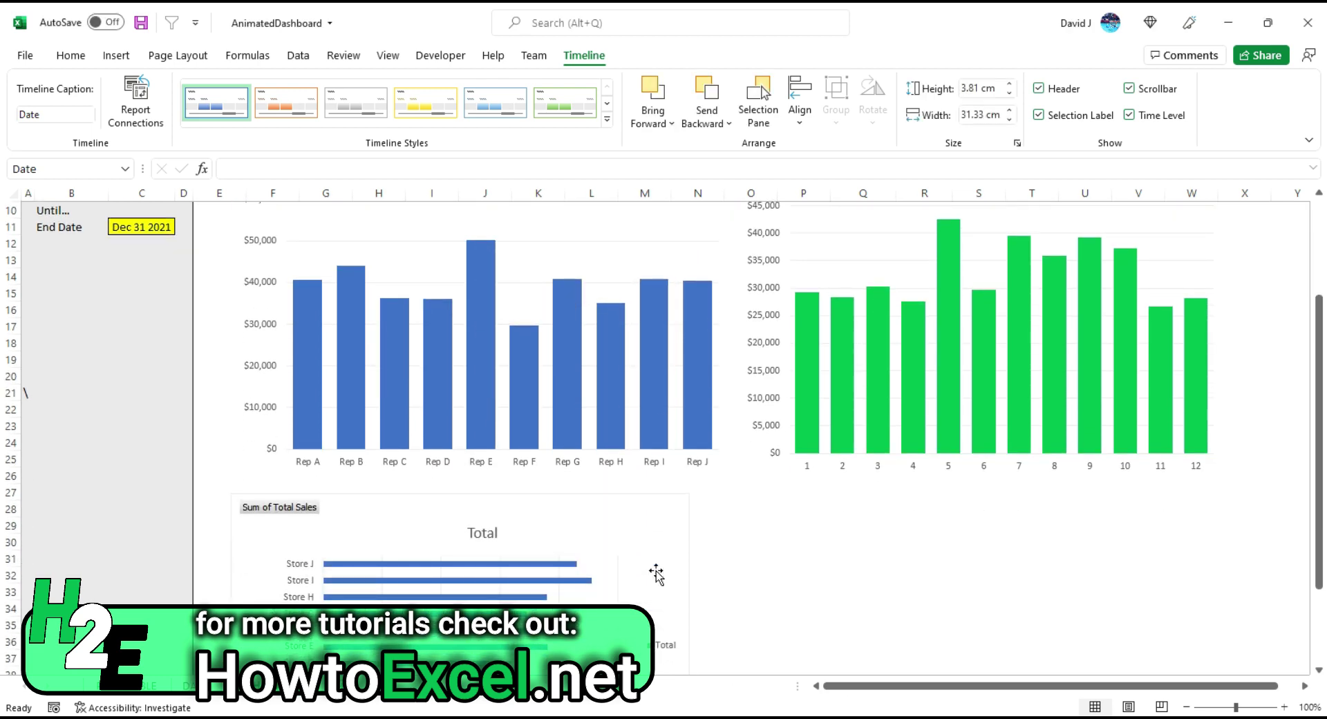
left_click(87, 61)
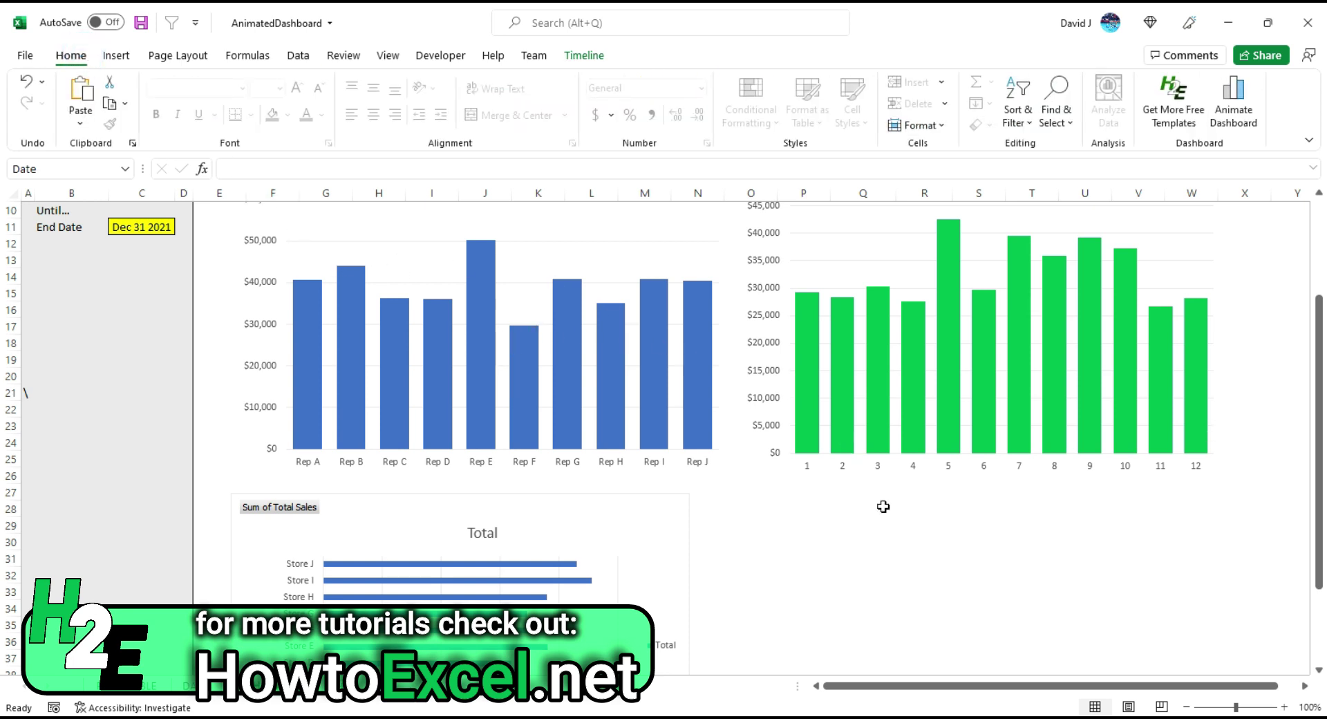
scroll(829, 518, "down", 2)
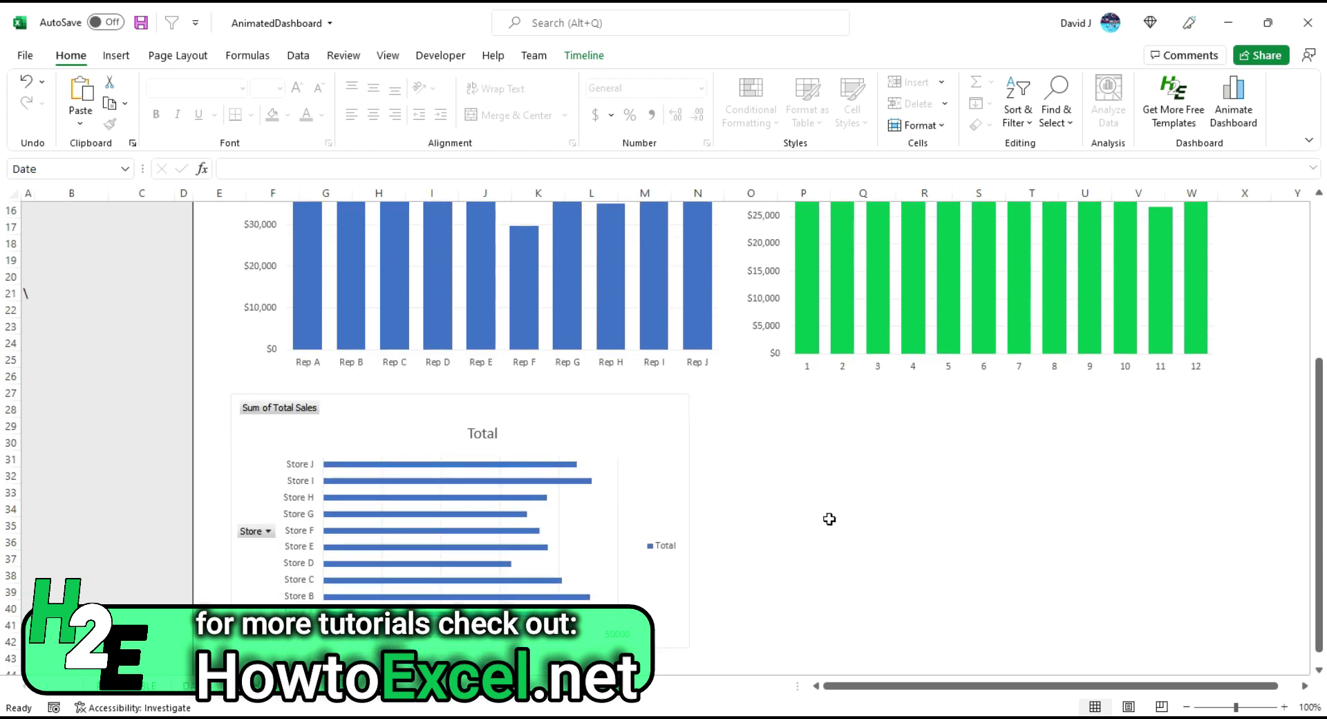
left_click(1228, 111)
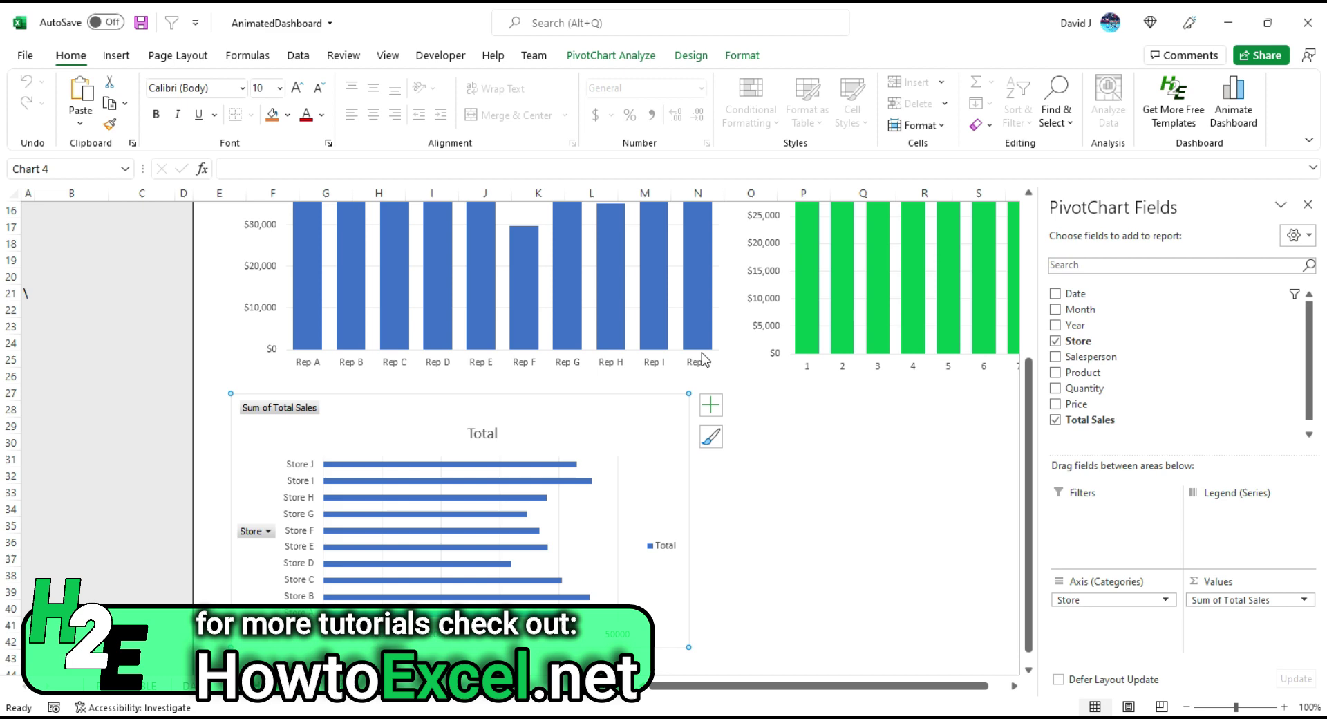
left_click(878, 493)
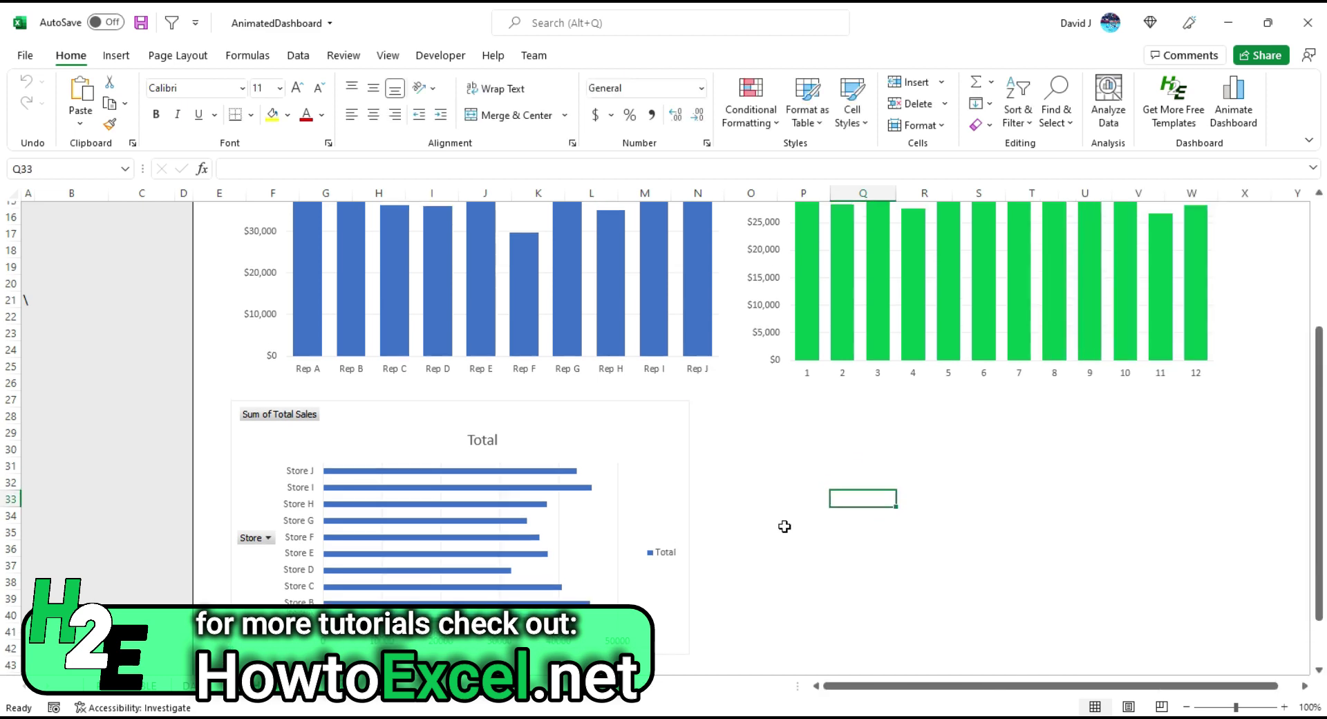
- Review where the Date timeline's Report Connections setting and the Animate Dashboard command are found
scroll(784, 527, "up", 5)
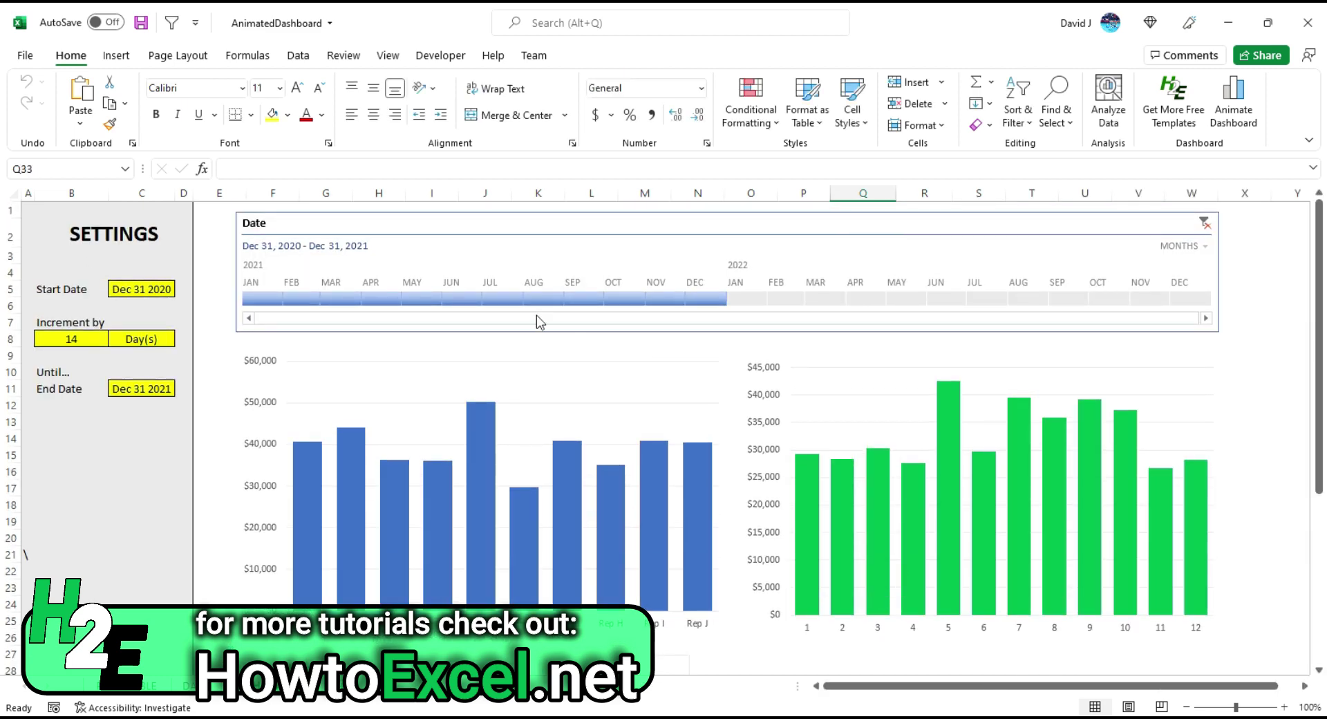
left_click(474, 223)
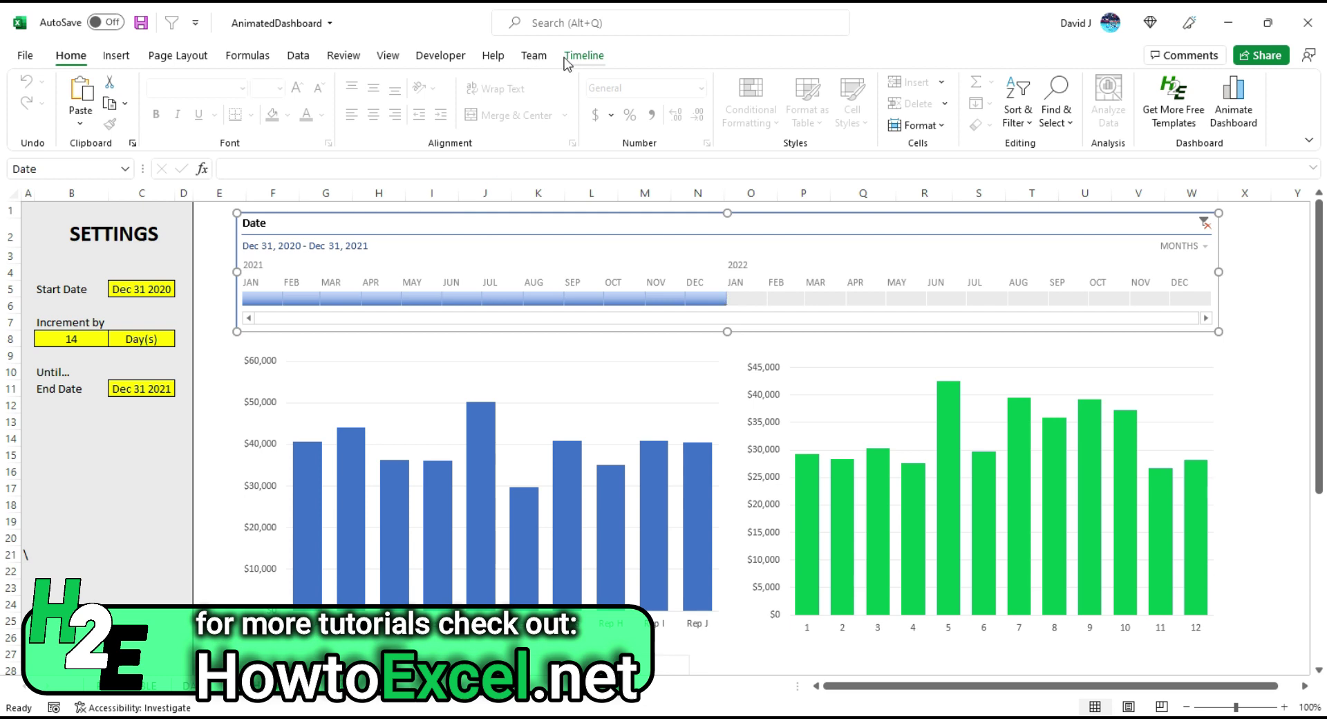
left_click(584, 55)
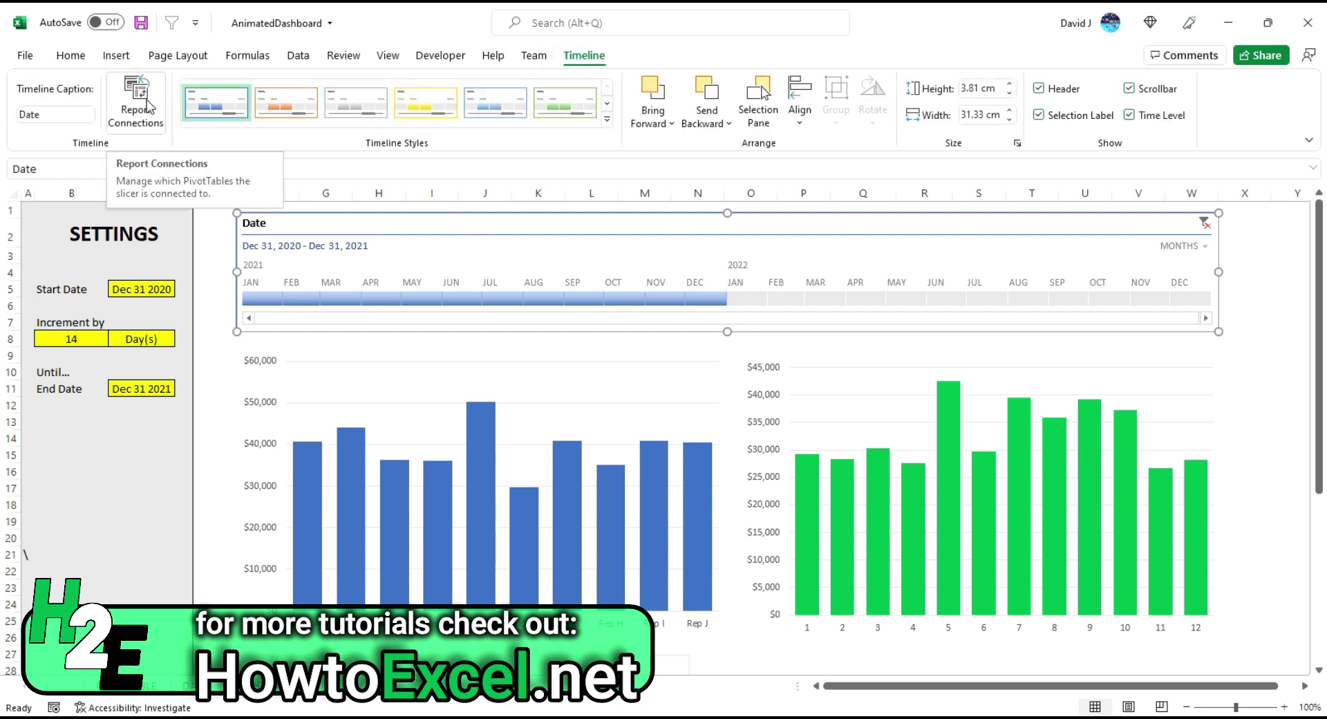
left_click(71, 55)
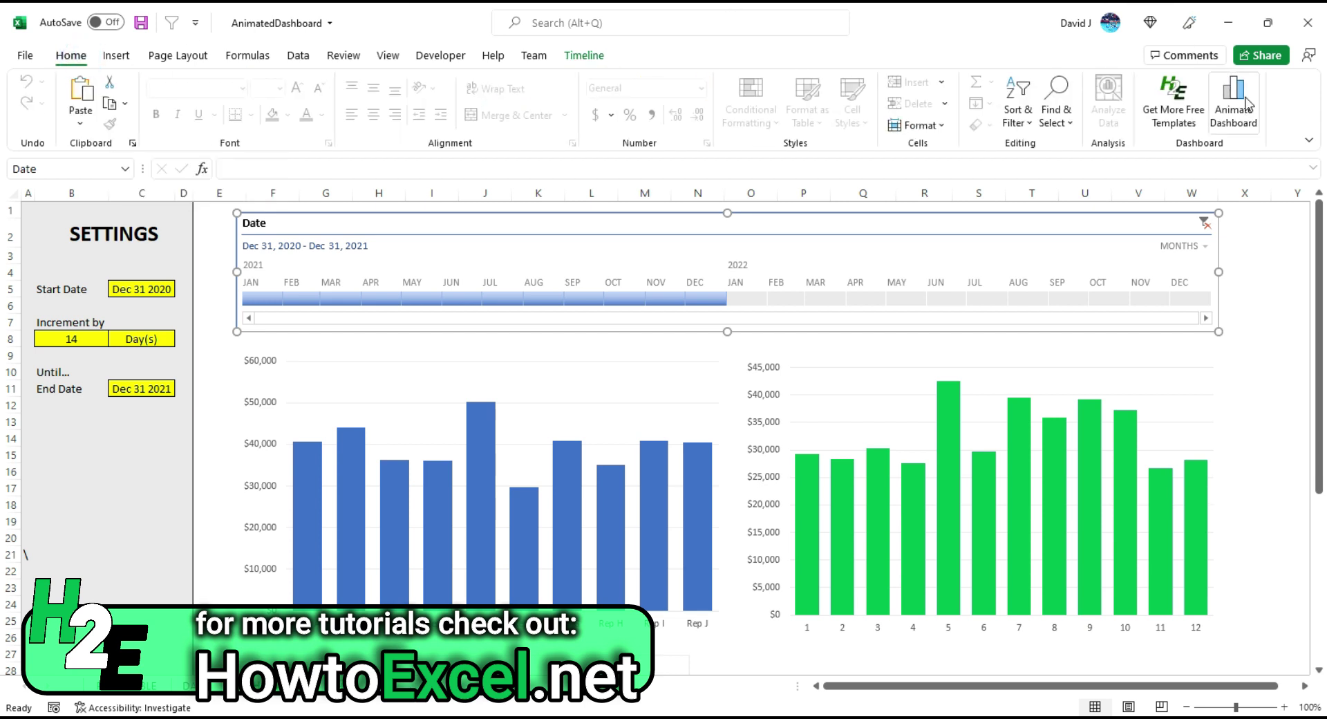
left_click(1235, 117)
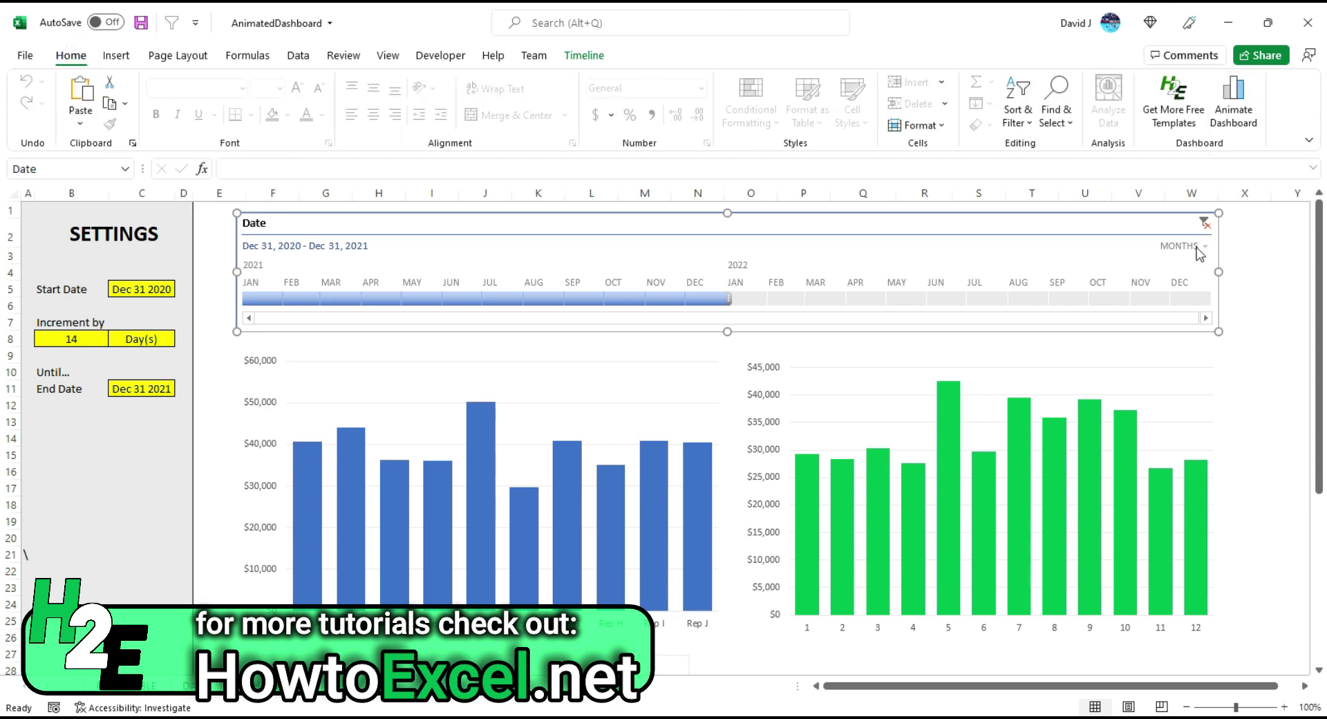